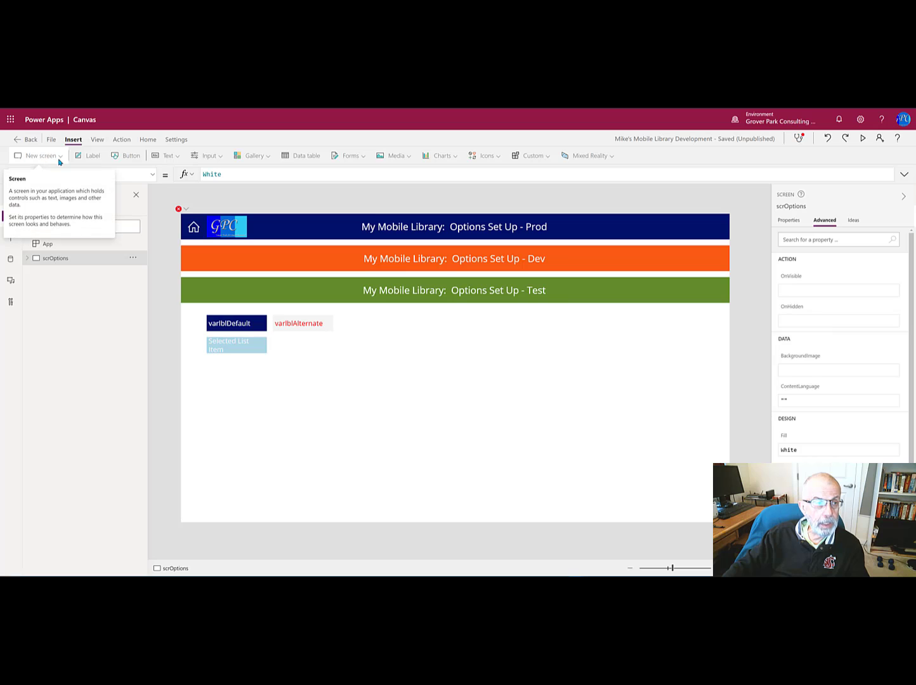
Step: Add a blank screen to the app and rename it scrStartup
{"action": "left_click", "coordinate": [60, 157]}
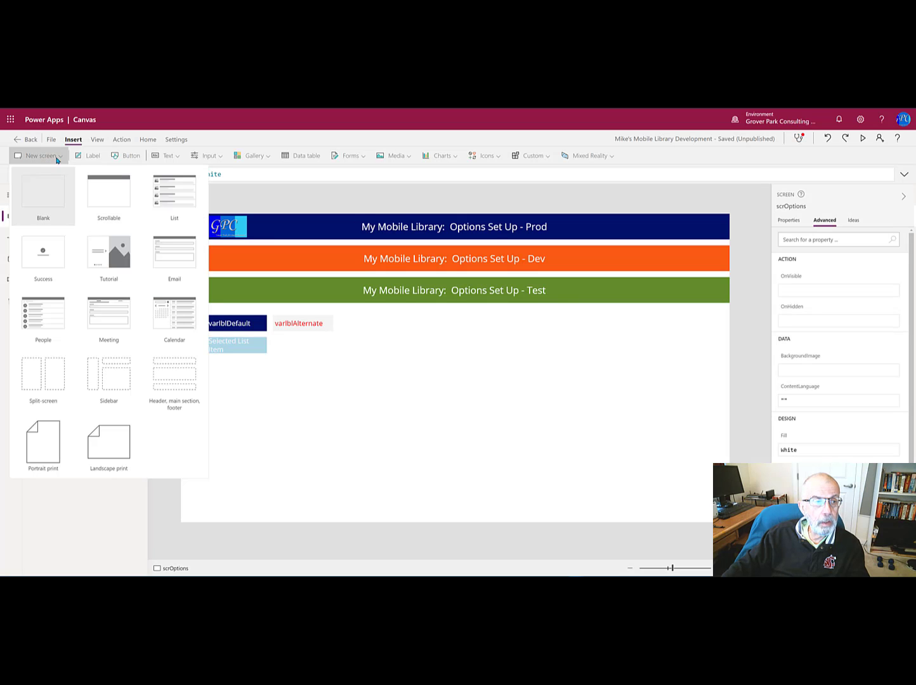
{"action": "left_click", "coordinate": [50, 202]}
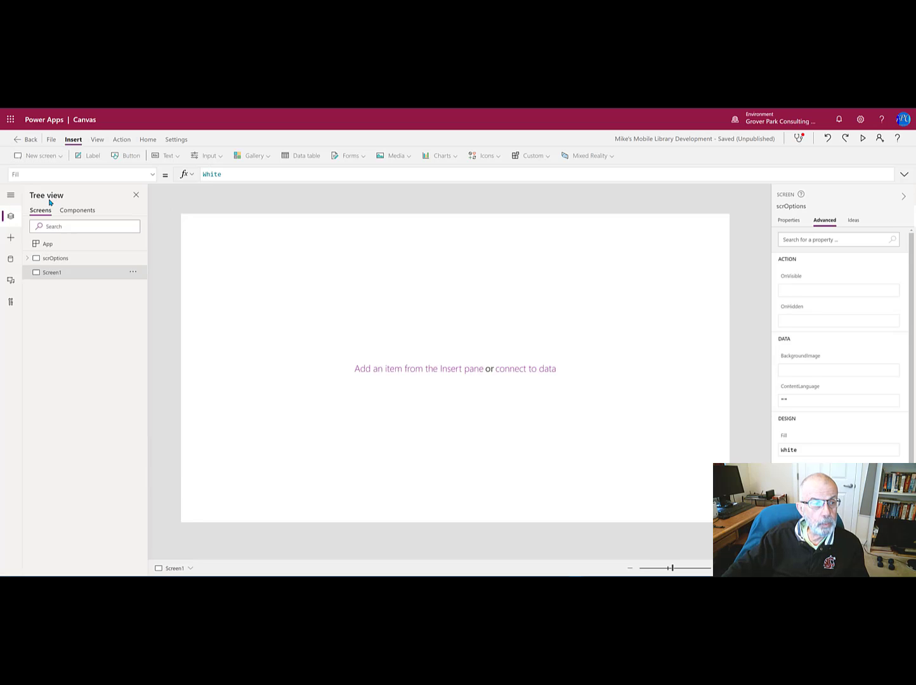
{"action": "right_click", "coordinate": [55, 277]}
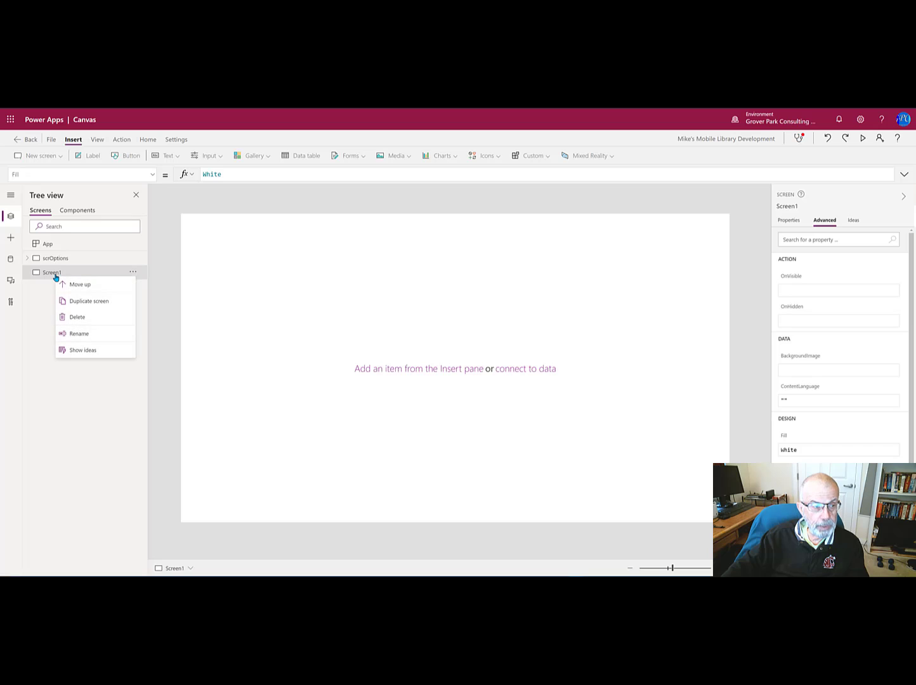
{"action": "left_click", "coordinate": [85, 335]}
{"action": "type", "text": "scrStar"}
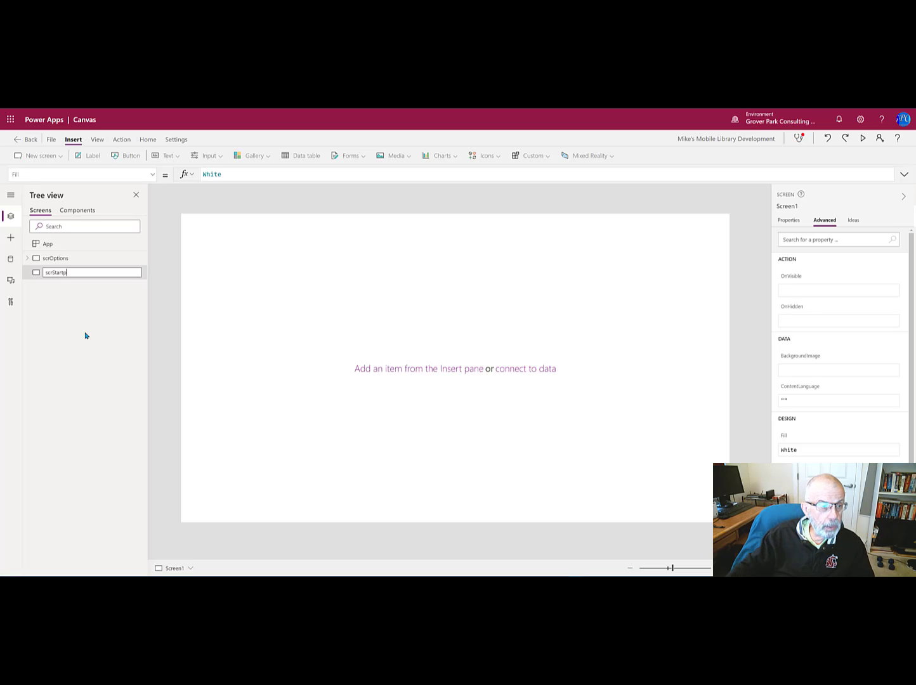
{"action": "type", "text": "tup"}
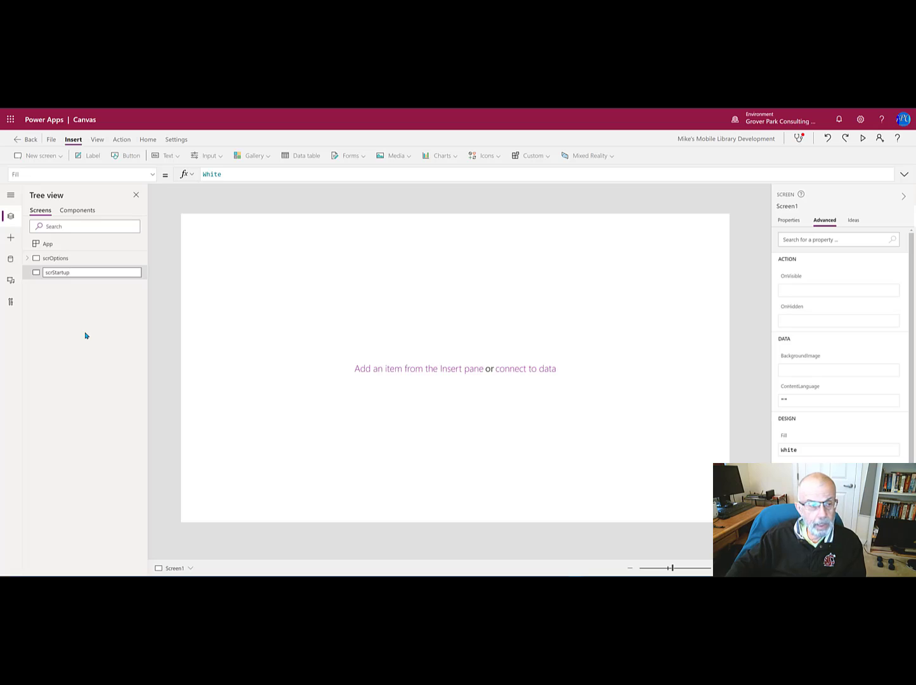
{"action": "key", "text": "Return"}
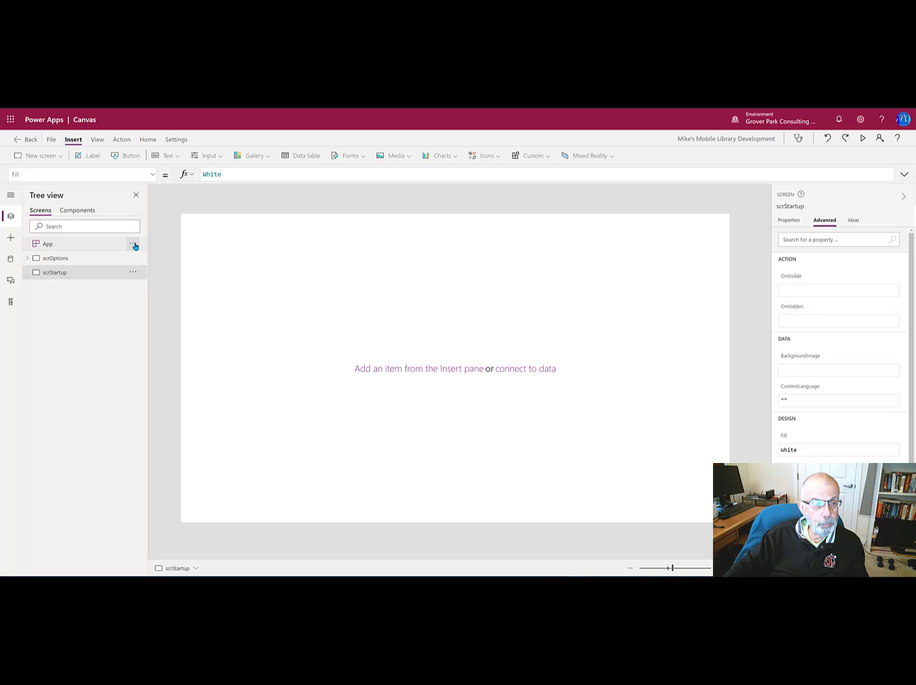
Step: Set the App object's StartScreen property to scrStartup
{"action": "left_click", "coordinate": [133, 245]}
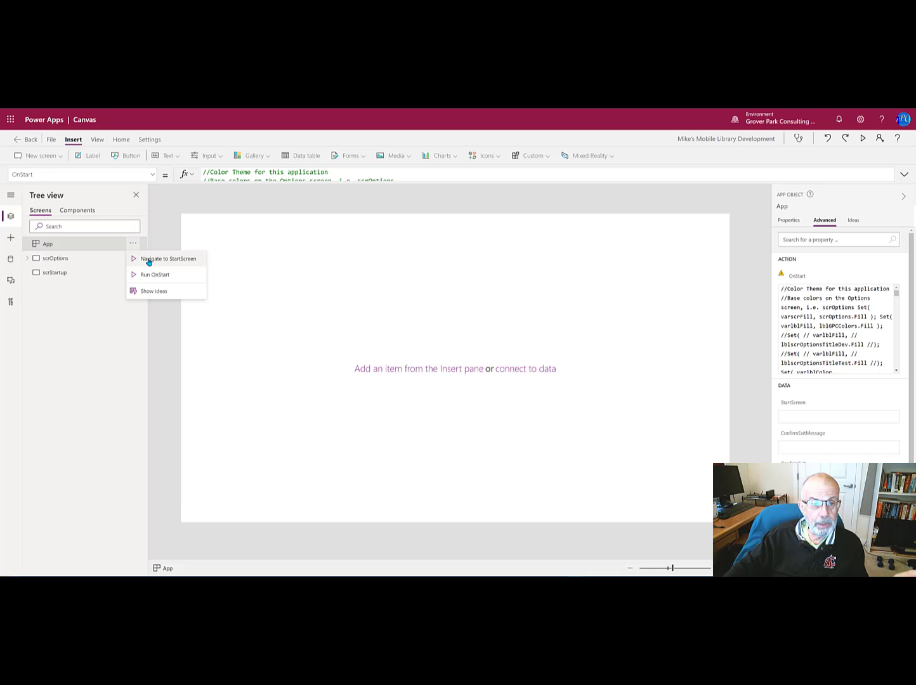
{"action": "left_click", "coordinate": [149, 262]}
{"action": "left_click", "coordinate": [82, 173]}
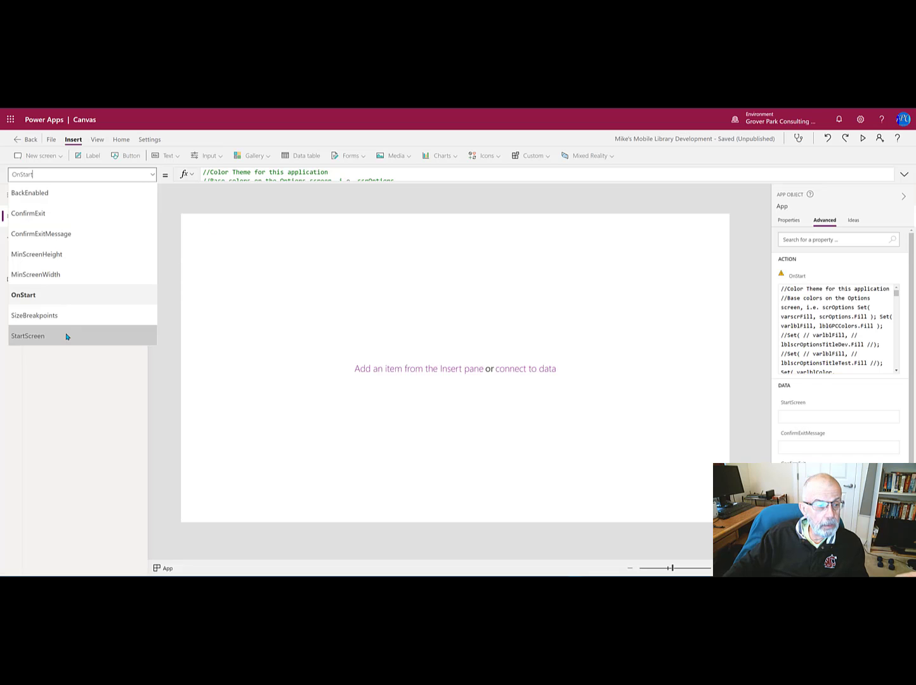
{"action": "left_click", "coordinate": [68, 333]}
{"action": "left_click", "coordinate": [220, 175]}
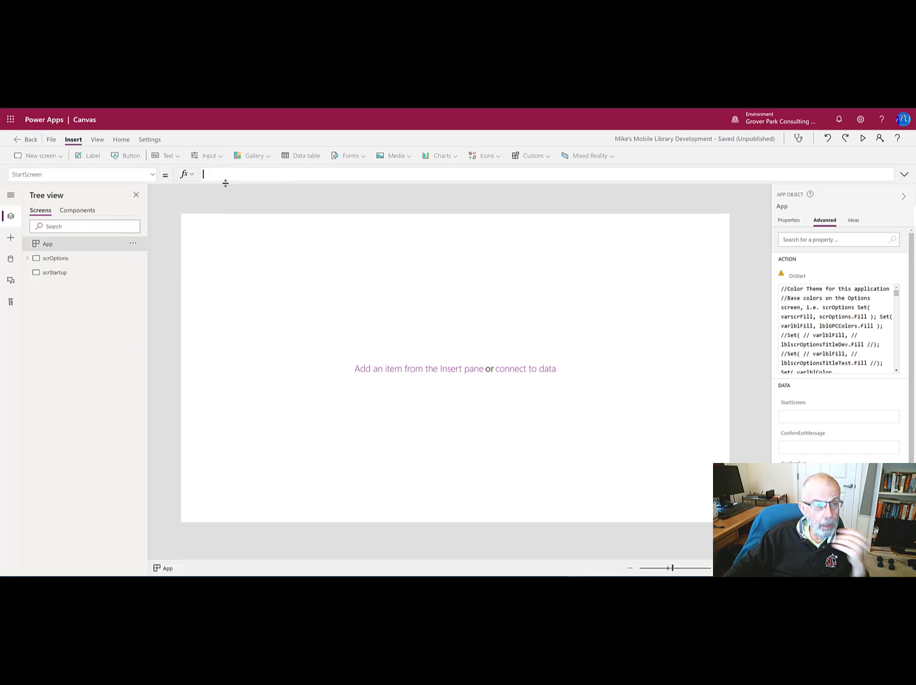
{"action": "type", "text": "sc"}
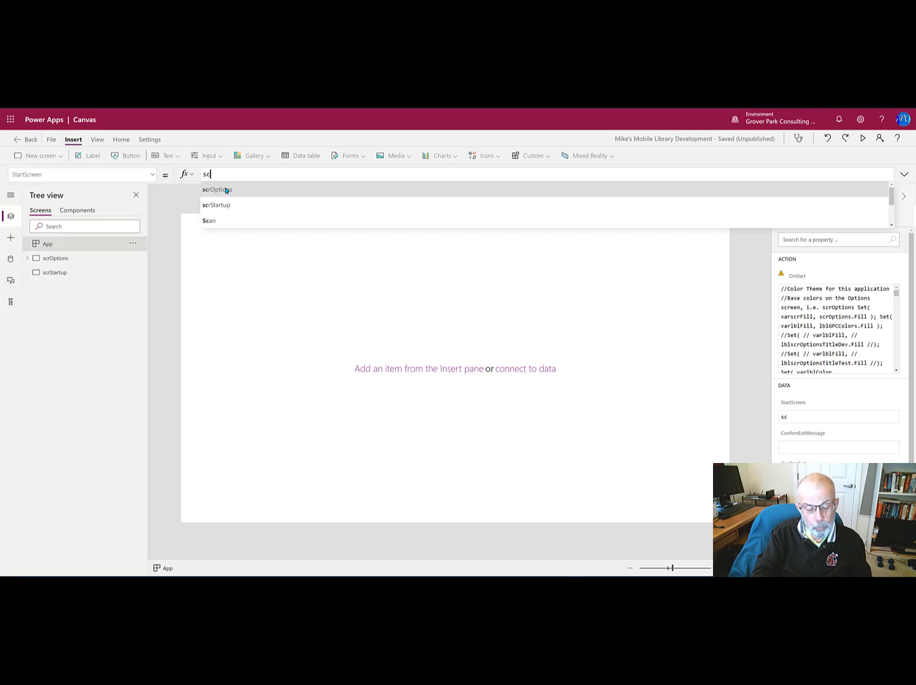
{"action": "type", "text": "r"}
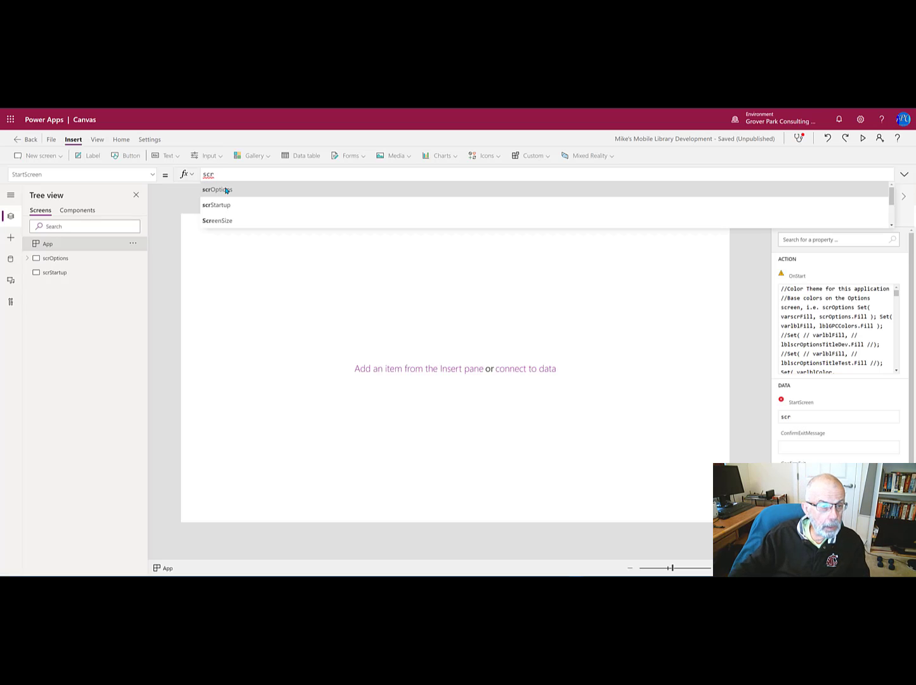
{"action": "left_click", "coordinate": [224, 207]}
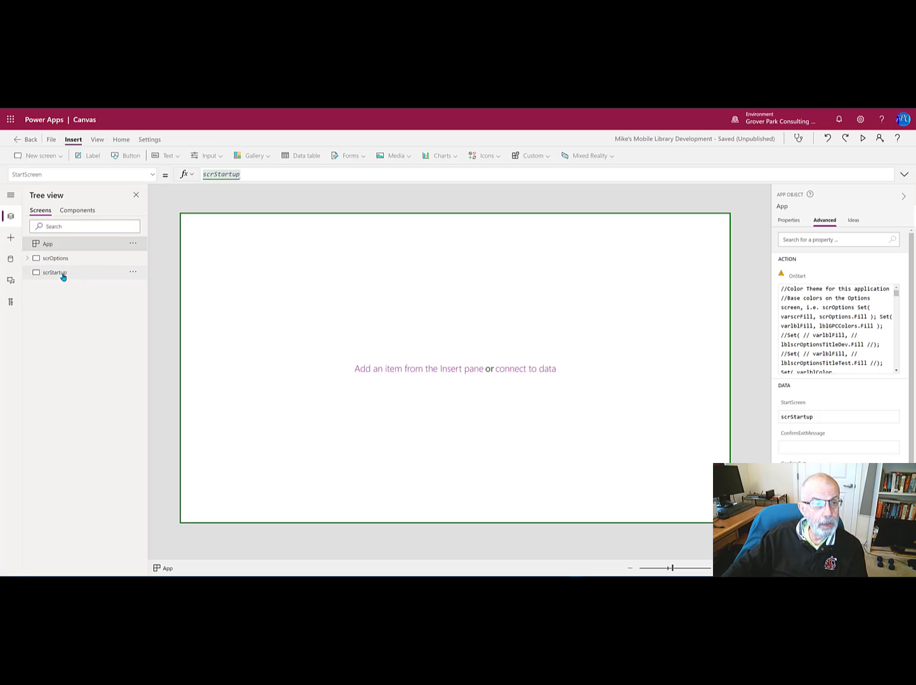
Step: Paste the copied menu controls onto scrStartup and align the header bar with the screen's upper edge
{"action": "left_click", "coordinate": [50, 141]}
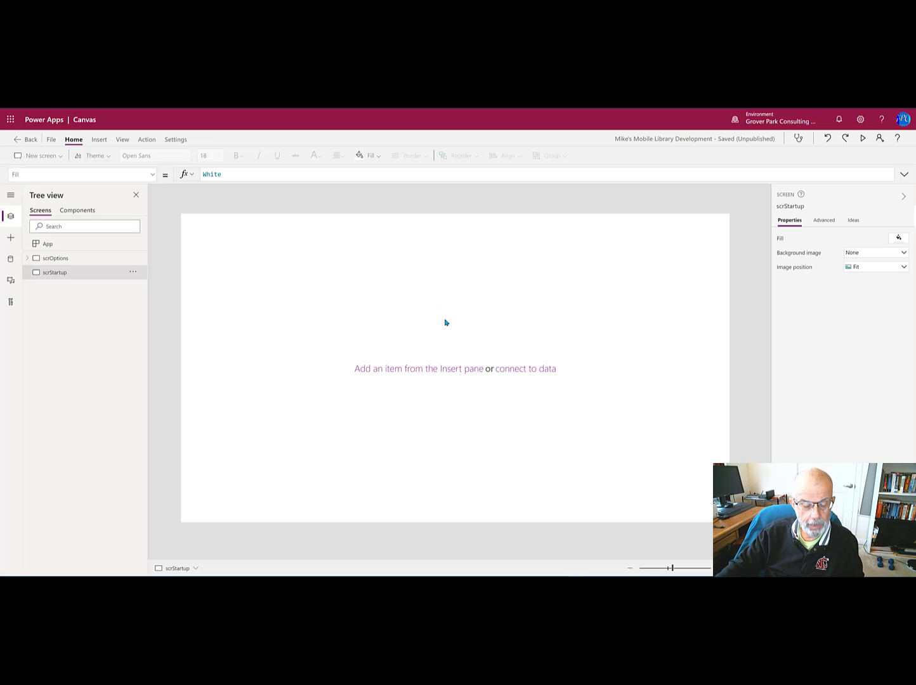
{"action": "key", "text": "ctrl+v"}
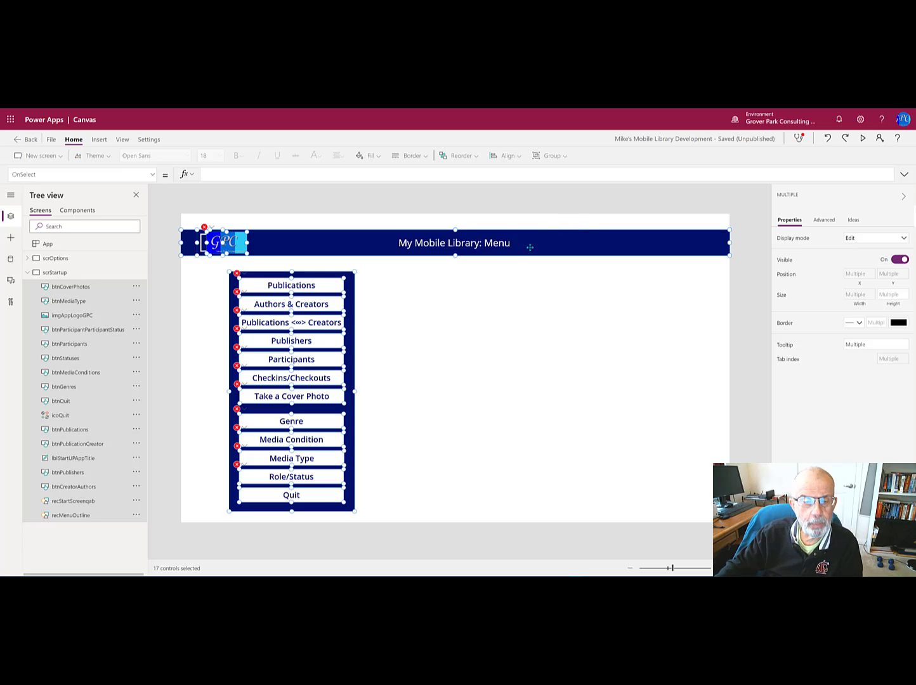
{"action": "left_click_drag", "start_coordinate": [477, 253], "coordinate": [473, 239]}
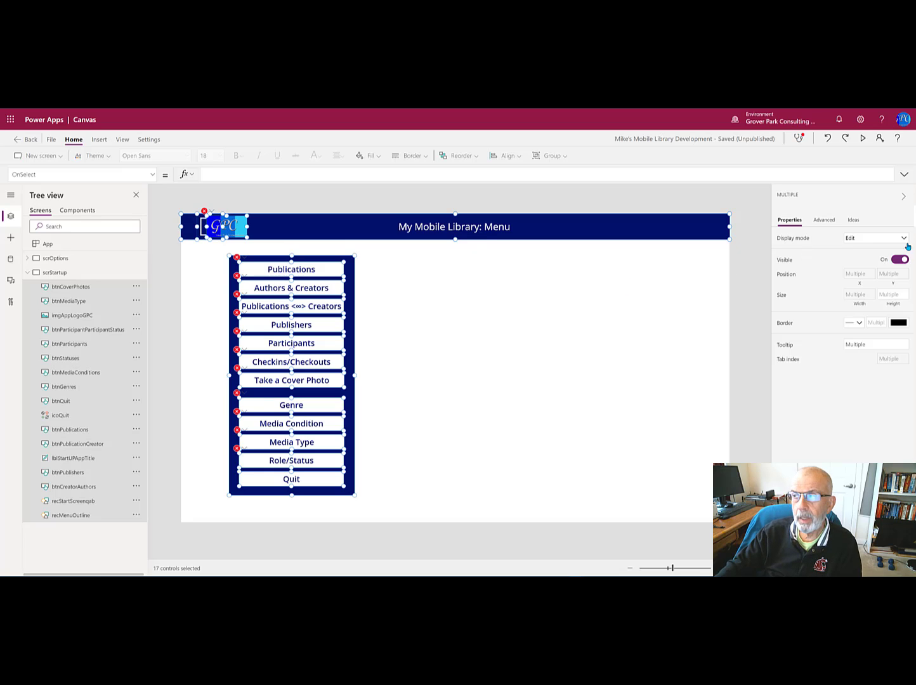
{"action": "left_click", "coordinate": [417, 379]}
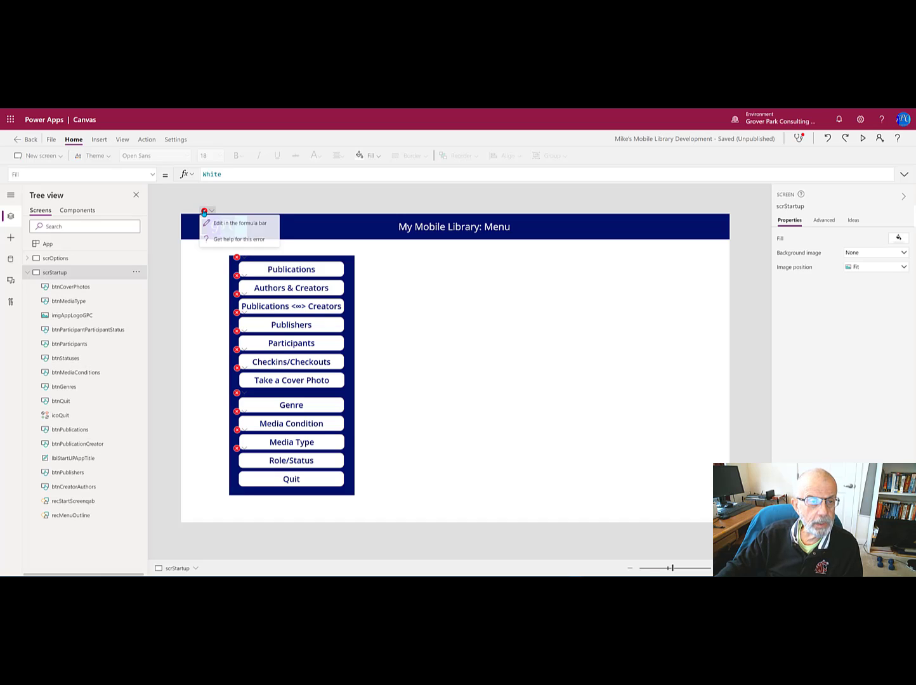
Step: Inspect the OnSelect formula behind the error on the GPC logo image
{"action": "left_click", "coordinate": [229, 224]}
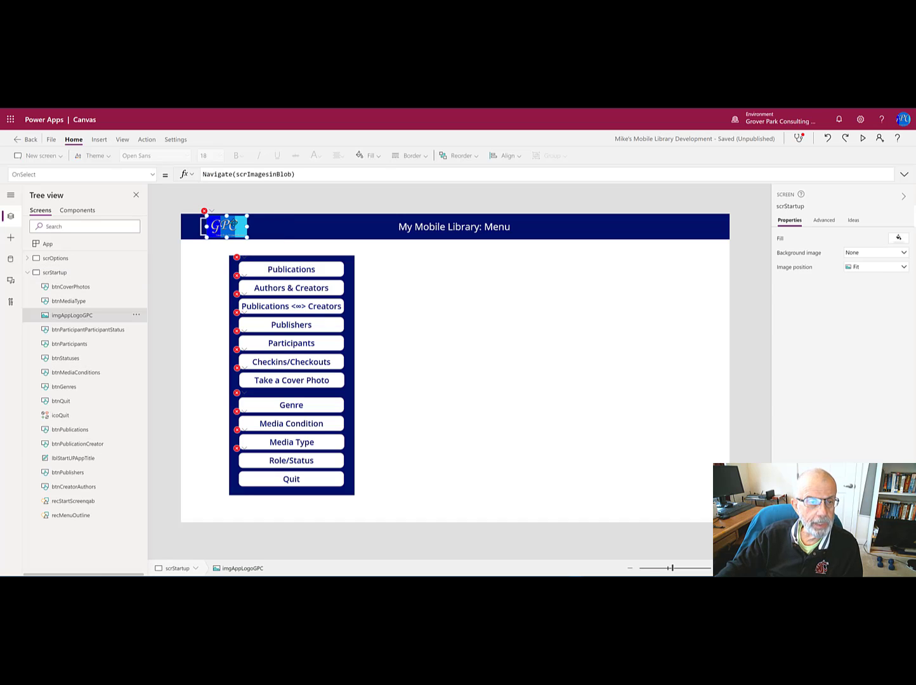
{"action": "left_click", "coordinate": [263, 176]}
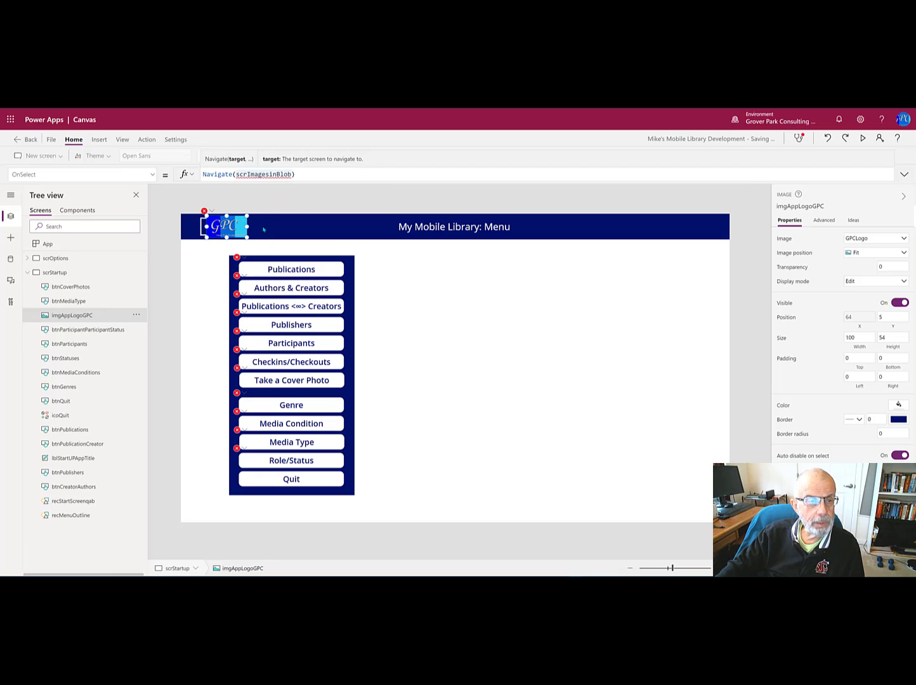
Step: Comment out the block in the App's OnStart formula that sets varlblFill to lblGPCColors.Fill
{"action": "left_click", "coordinate": [131, 245]}
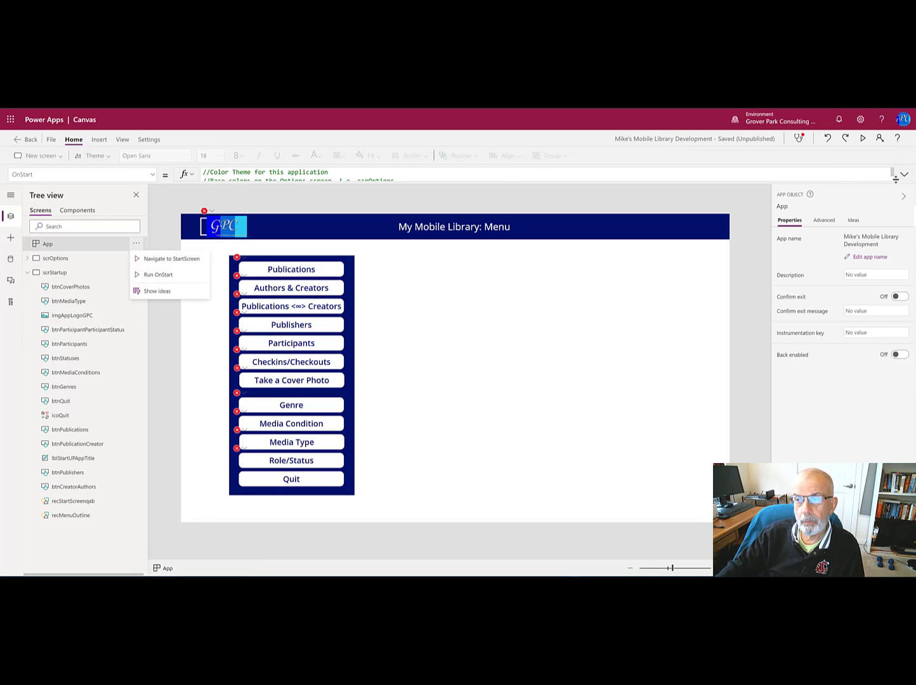
{"action": "left_click", "coordinate": [904, 175]}
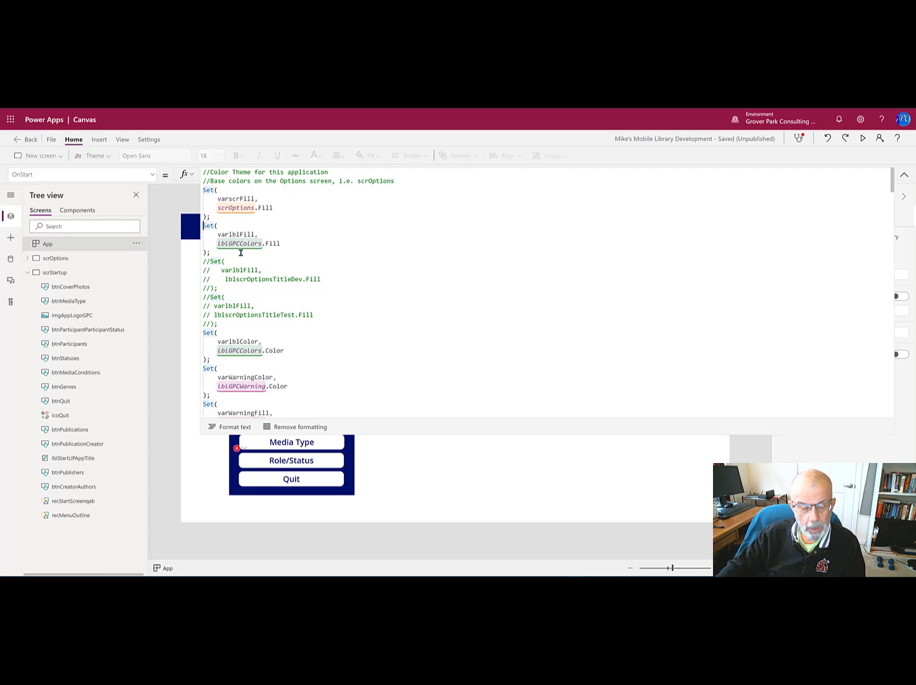
{"action": "type", "text": "//"}
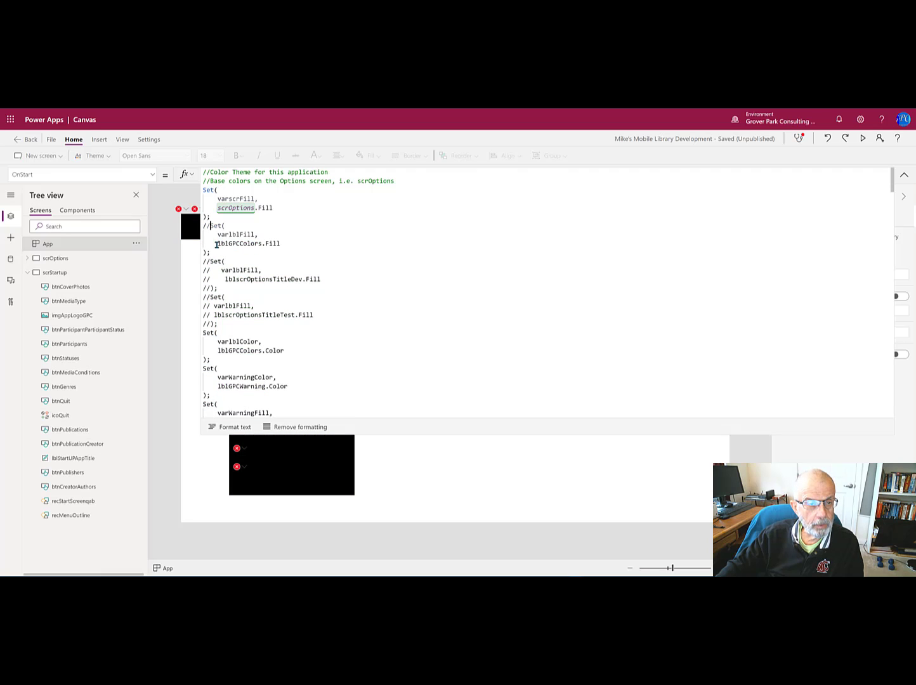
{"action": "left_click", "coordinate": [207, 236]}
{"action": "left_click", "coordinate": [208, 236]}
{"action": "type", "text": "//"}
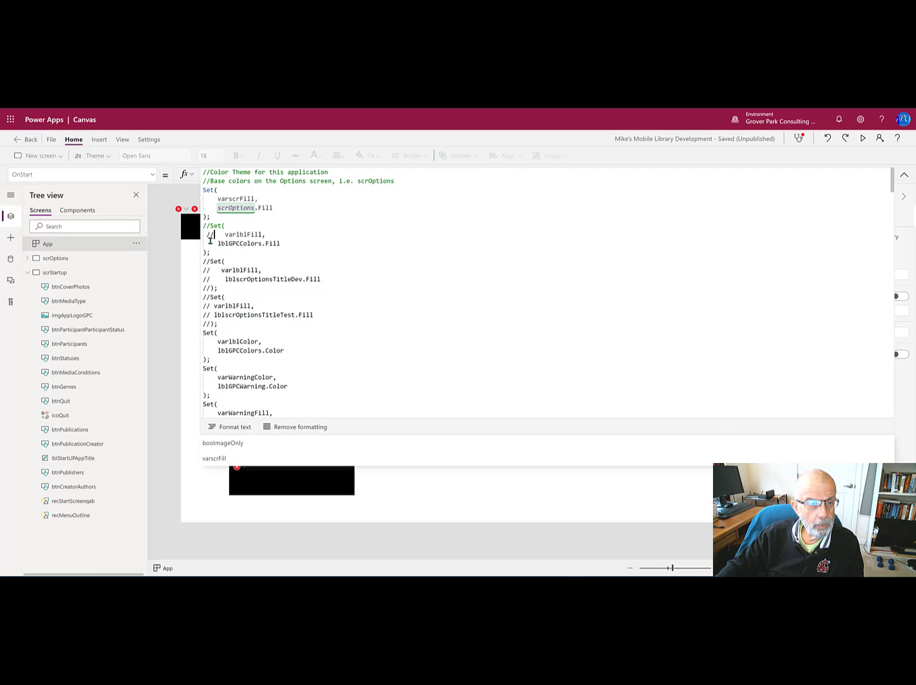
{"action": "left_click", "coordinate": [210, 243]}
{"action": "type", "text": "//"}
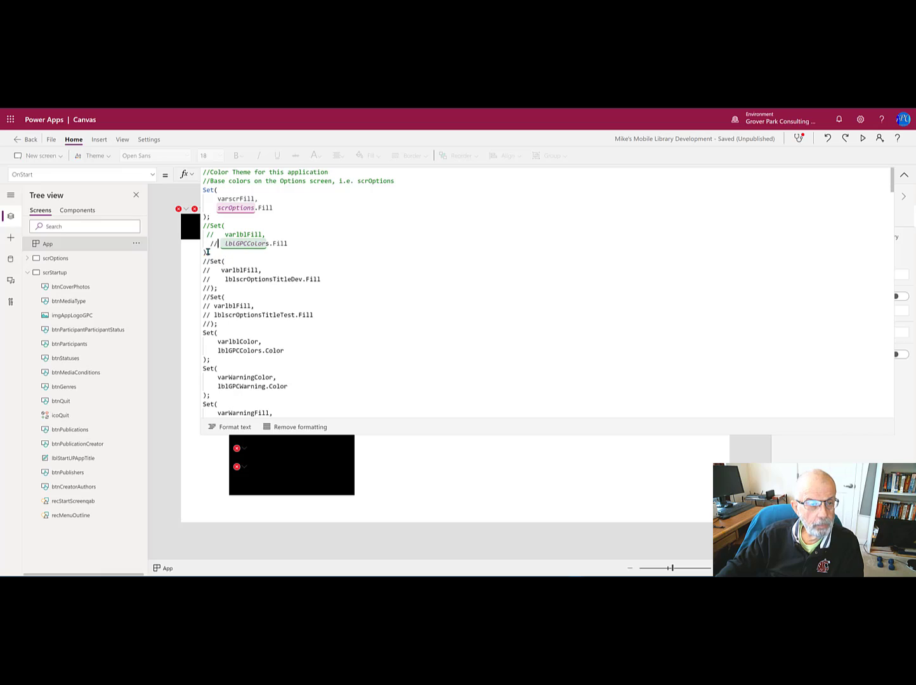
{"action": "left_click", "coordinate": [204, 252]}
{"action": "type", "text": "//"}
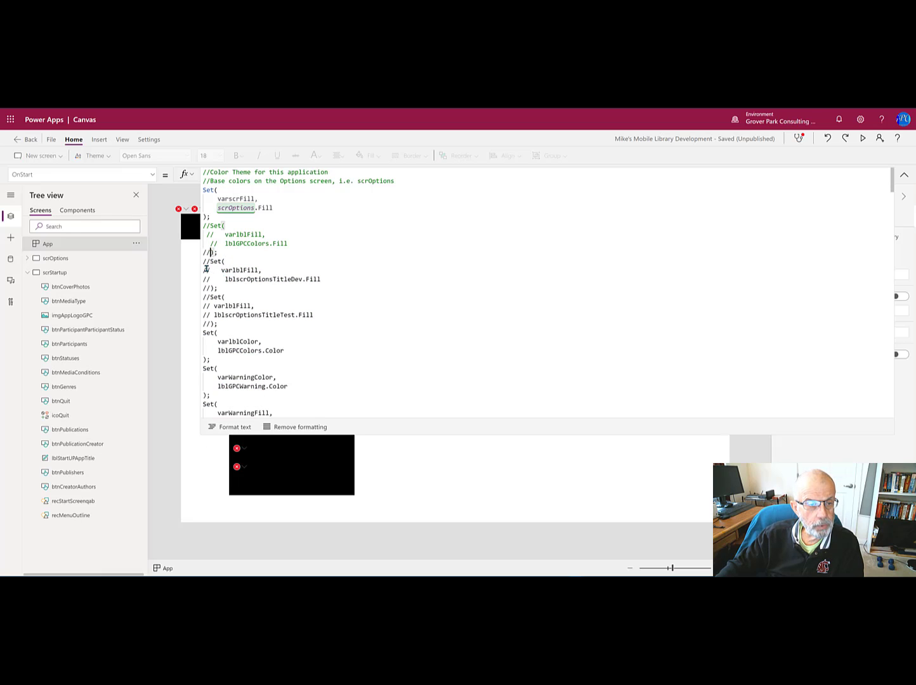
Step: Uncomment the OnStart block that sets varlblFill to lblscrOptionsTitleDev.Fill
{"action": "left_click", "coordinate": [203, 262]}
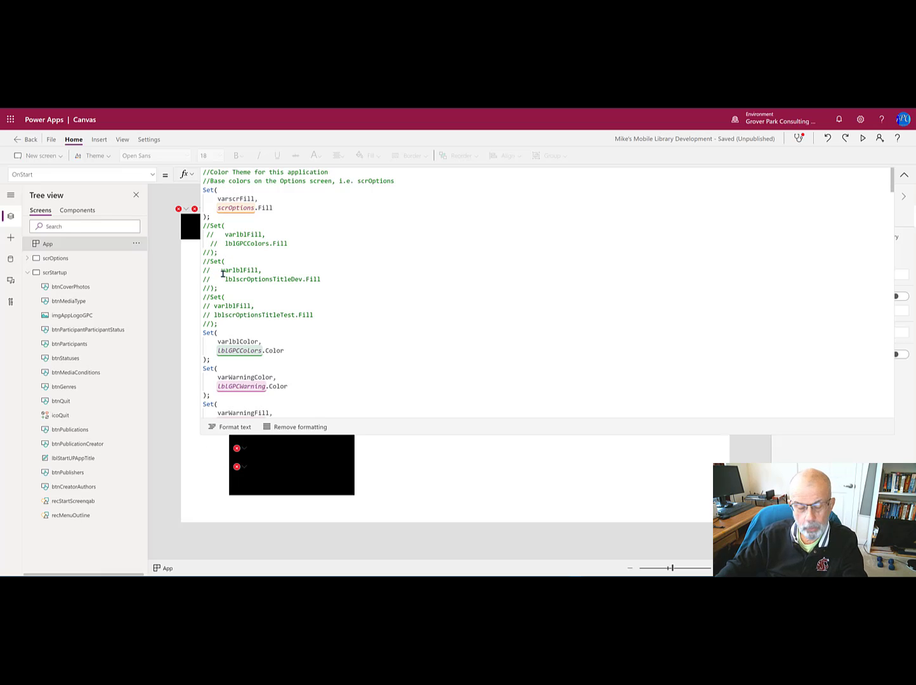
{"action": "key", "text": "Delete"}
{"action": "key", "text": "Delete"}
{"action": "left_click", "coordinate": [204, 270]}
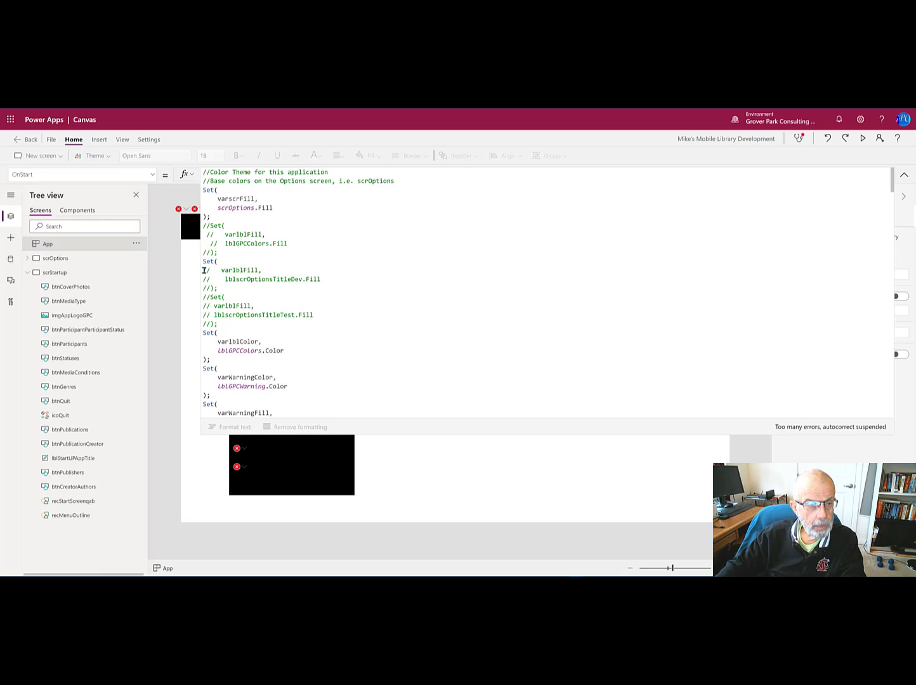
{"action": "key", "text": "Delete"}
{"action": "key", "text": "Delete"}
{"action": "left_click", "coordinate": [204, 279]}
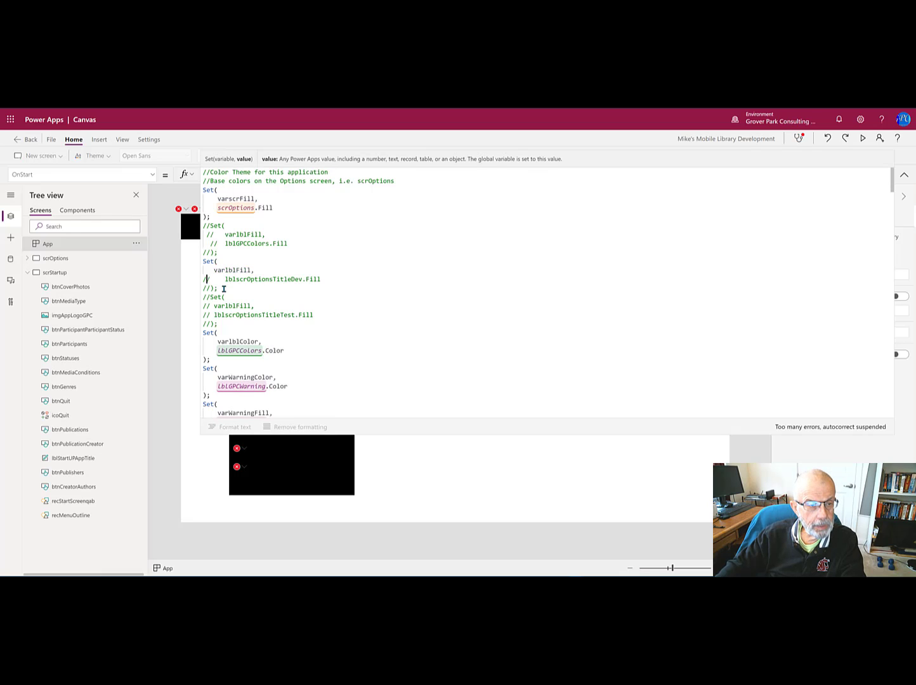
{"action": "key", "text": "Delete"}
{"action": "key", "text": "Delete"}
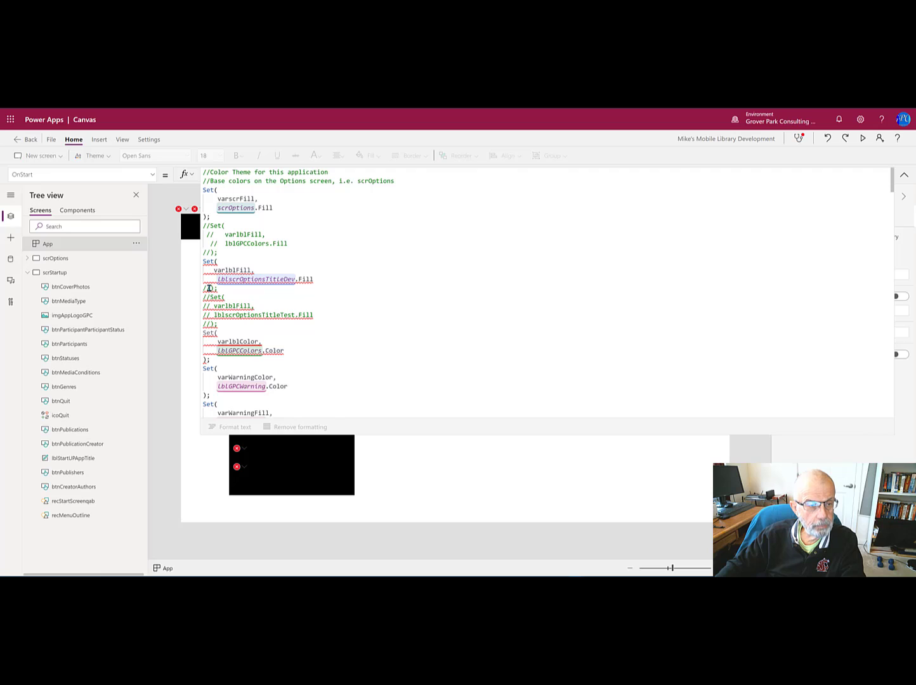
{"action": "left_click", "coordinate": [210, 289]}
{"action": "key", "text": "BackSpace"}
{"action": "key", "text": "BackSpace"}
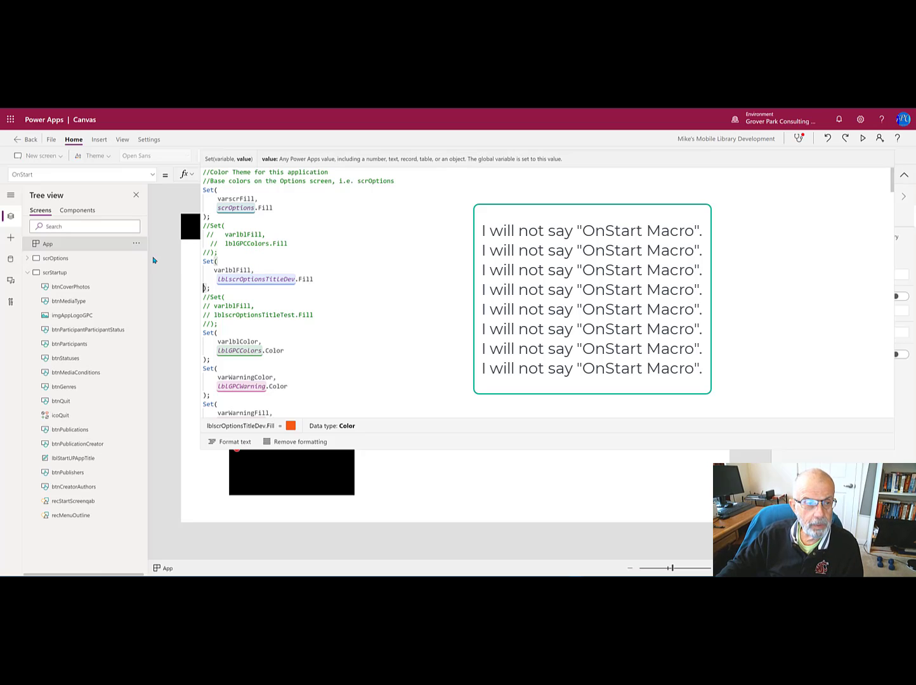
Step: Run the App's OnStart formula and collapse the expanded formula editor
{"action": "left_click", "coordinate": [136, 245]}
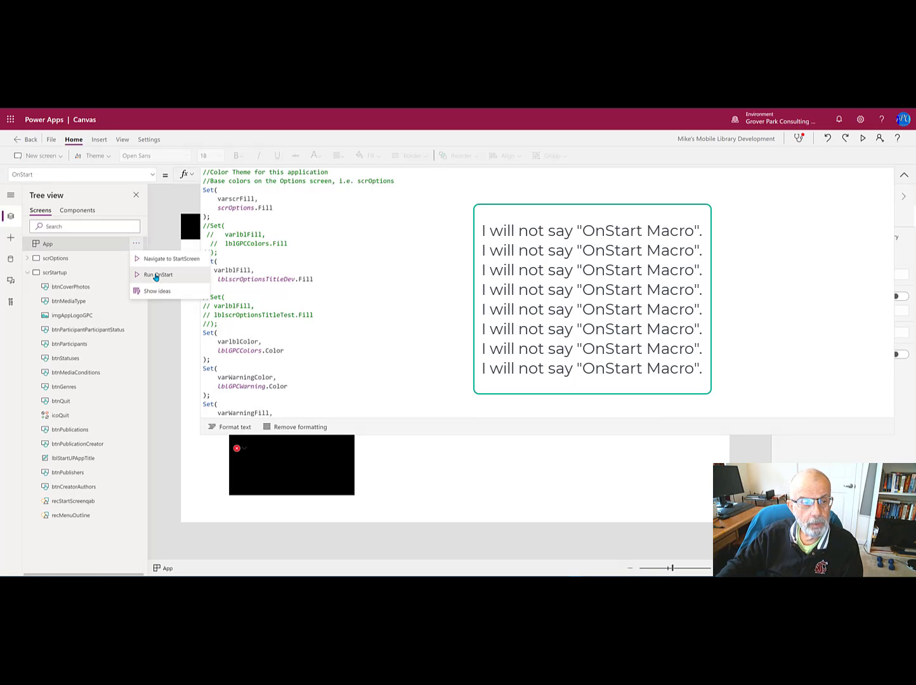
{"action": "left_click", "coordinate": [155, 276]}
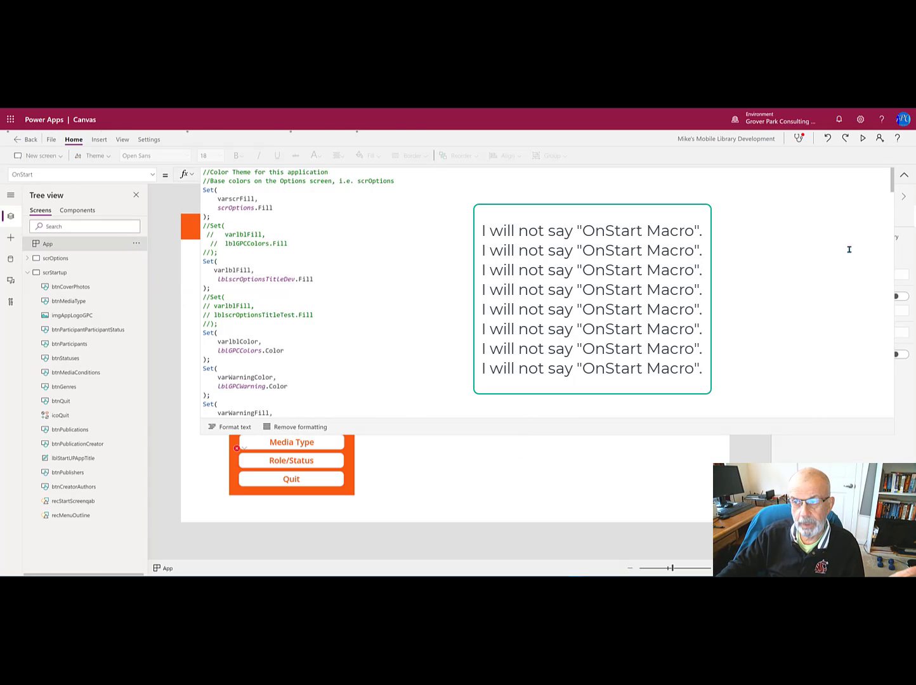
{"action": "left_click", "coordinate": [904, 174]}
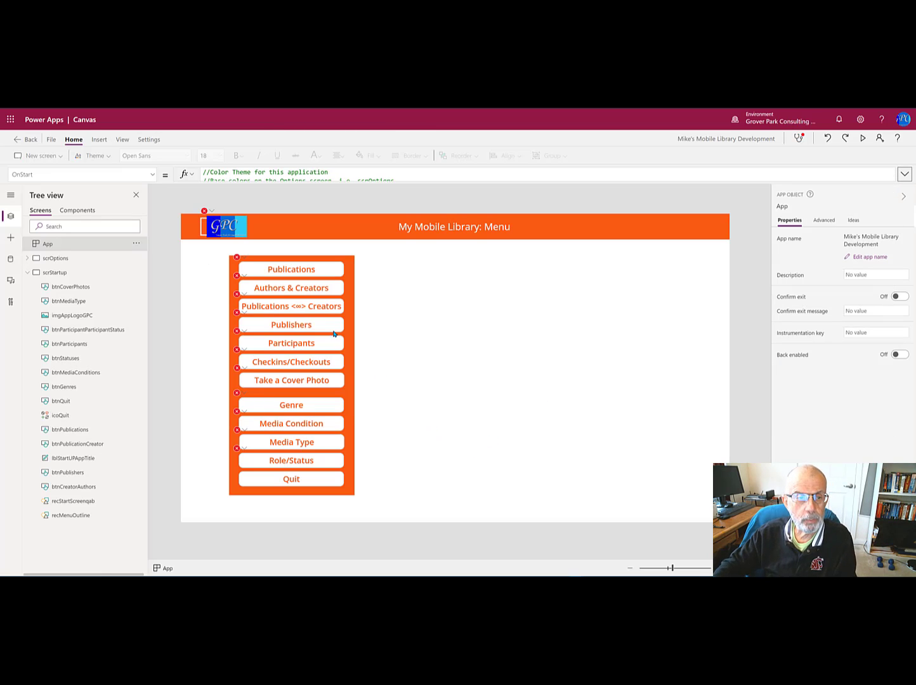
Step: Move the icoQuit exit icon in the header to position X 0, Y 0, clear of the logo
{"action": "left_click", "coordinate": [201, 229]}
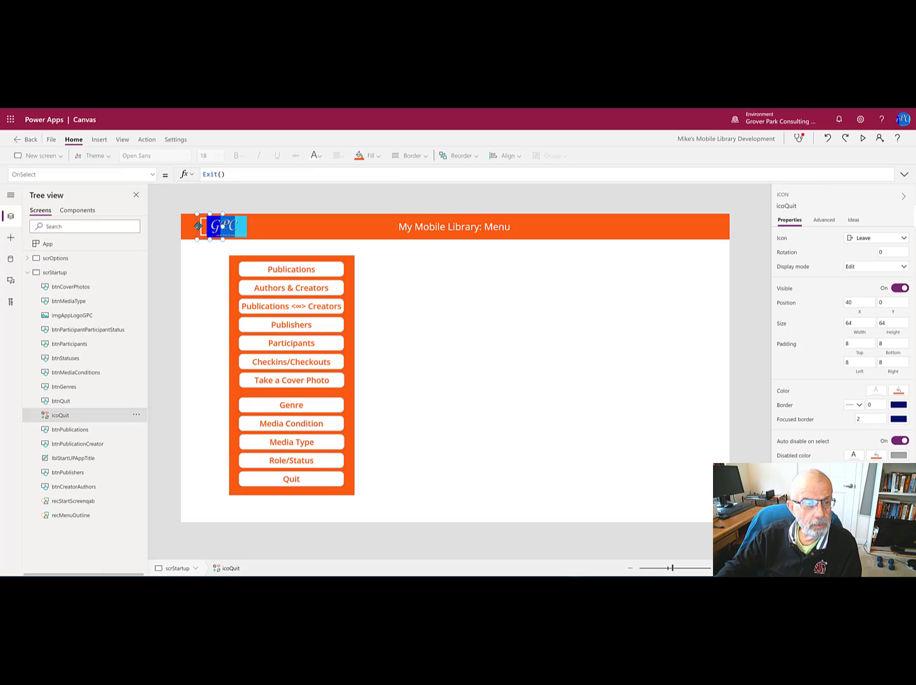
{"action": "left_click_drag", "start_coordinate": [198, 226], "coordinate": [188, 223]}
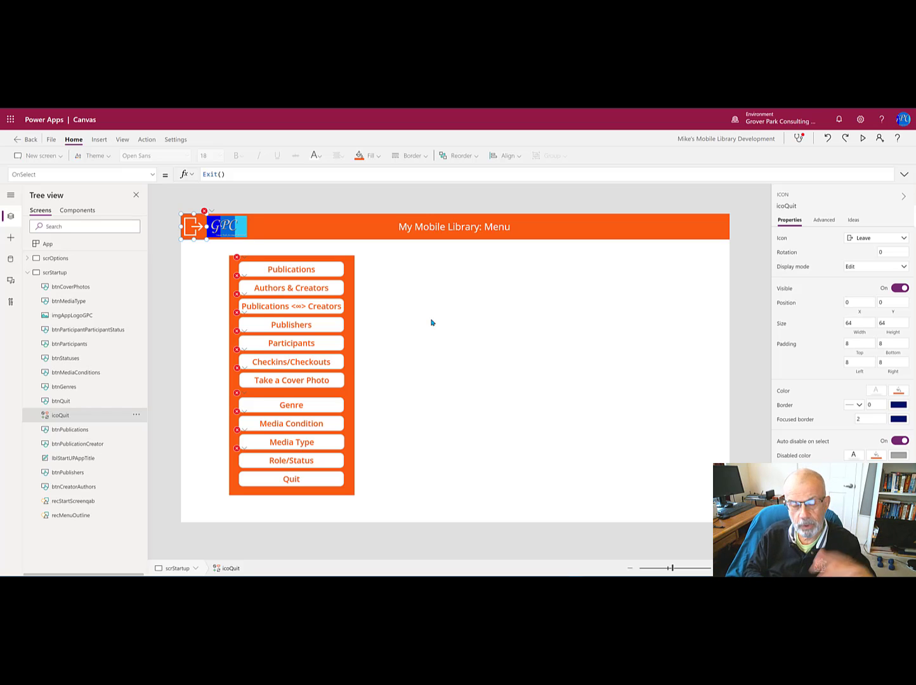
{"action": "left_click", "coordinate": [496, 348]}
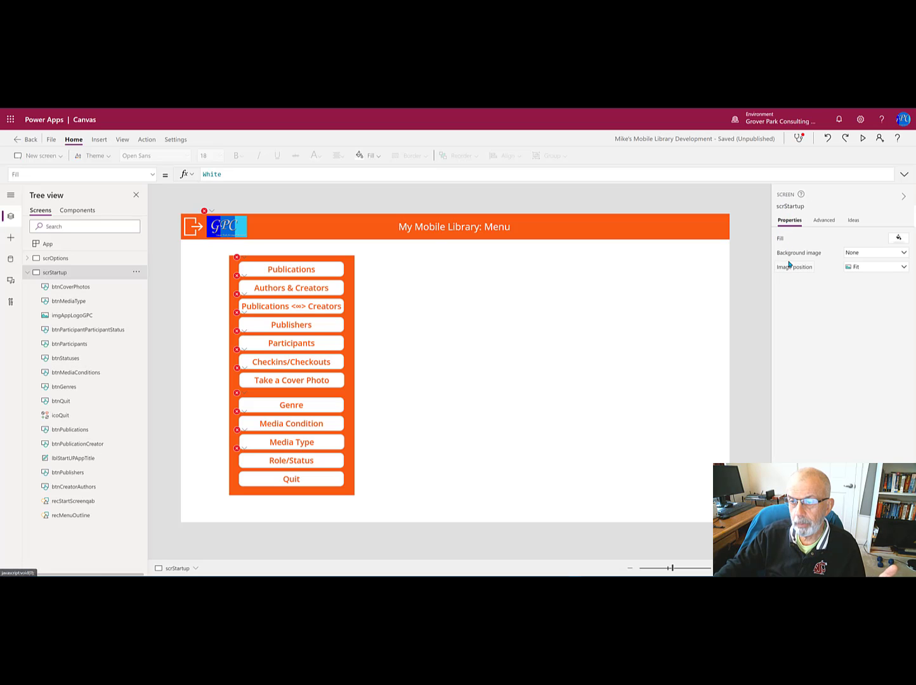
{"action": "left_click", "coordinate": [905, 254]}
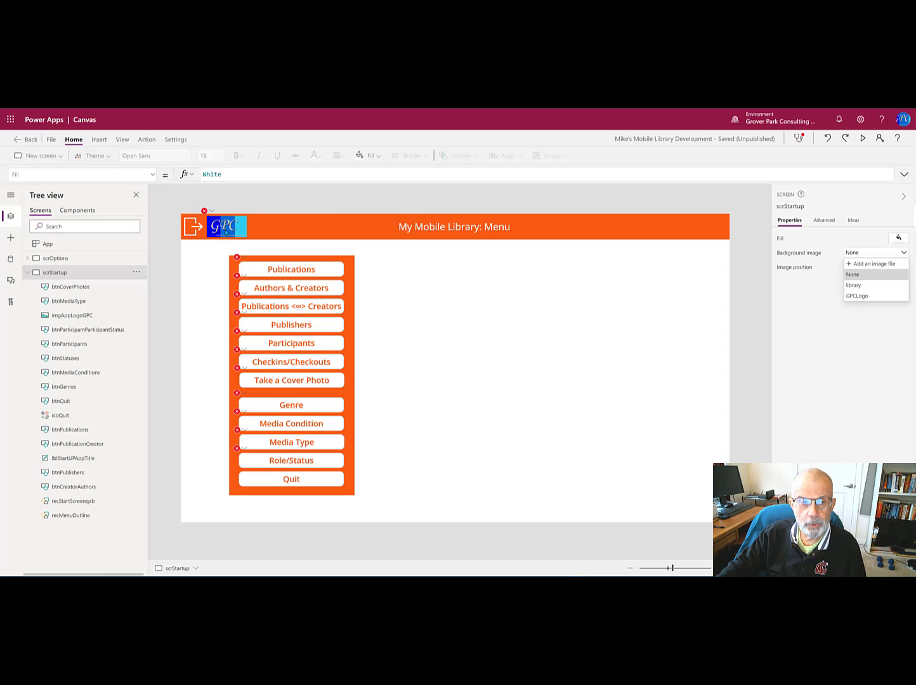
{"action": "left_click", "coordinate": [880, 312]}
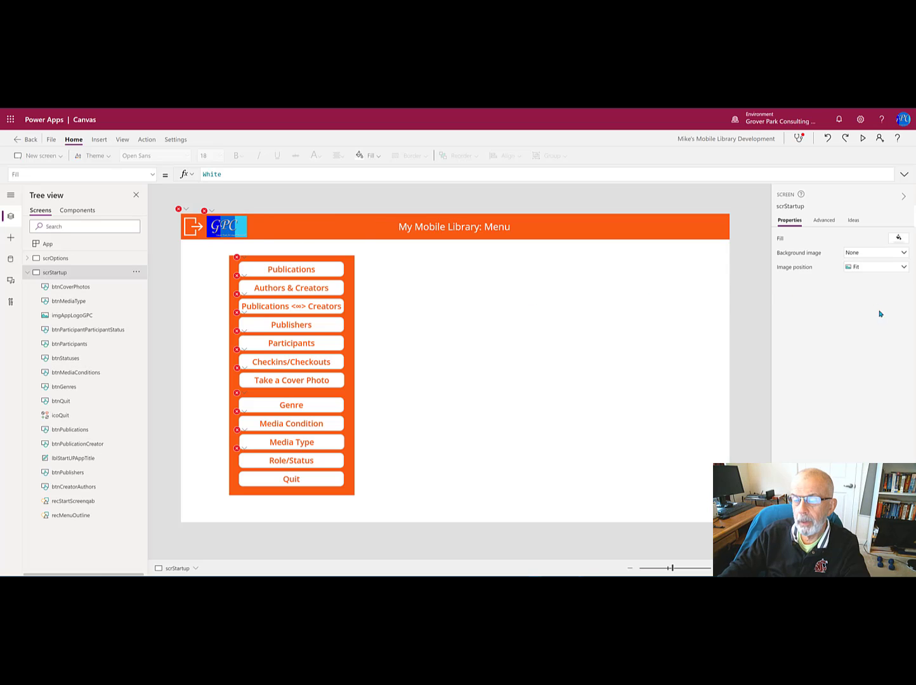
{"action": "left_click", "coordinate": [904, 254]}
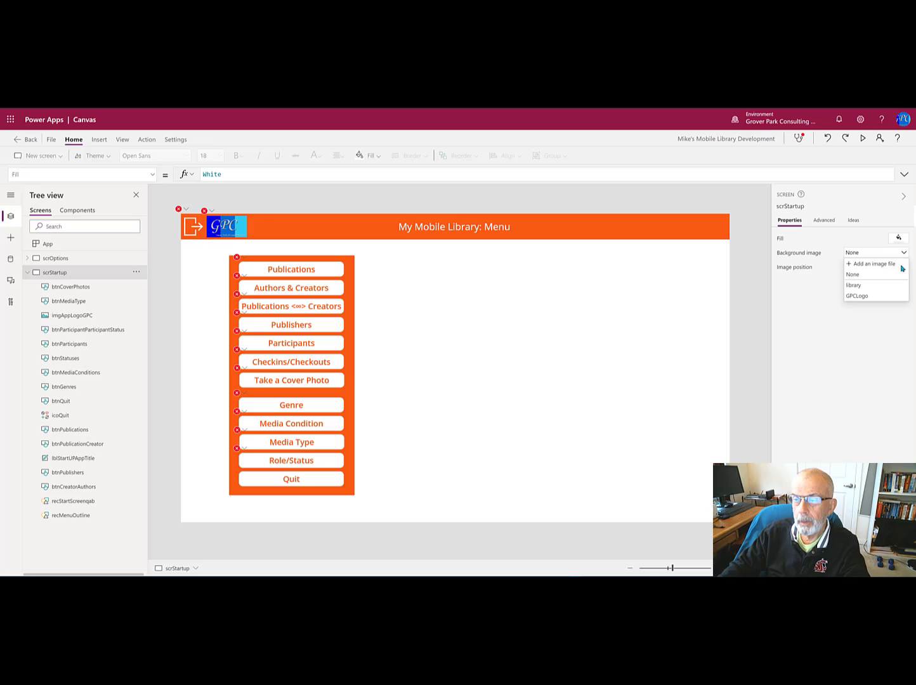
{"action": "left_click", "coordinate": [862, 266]}
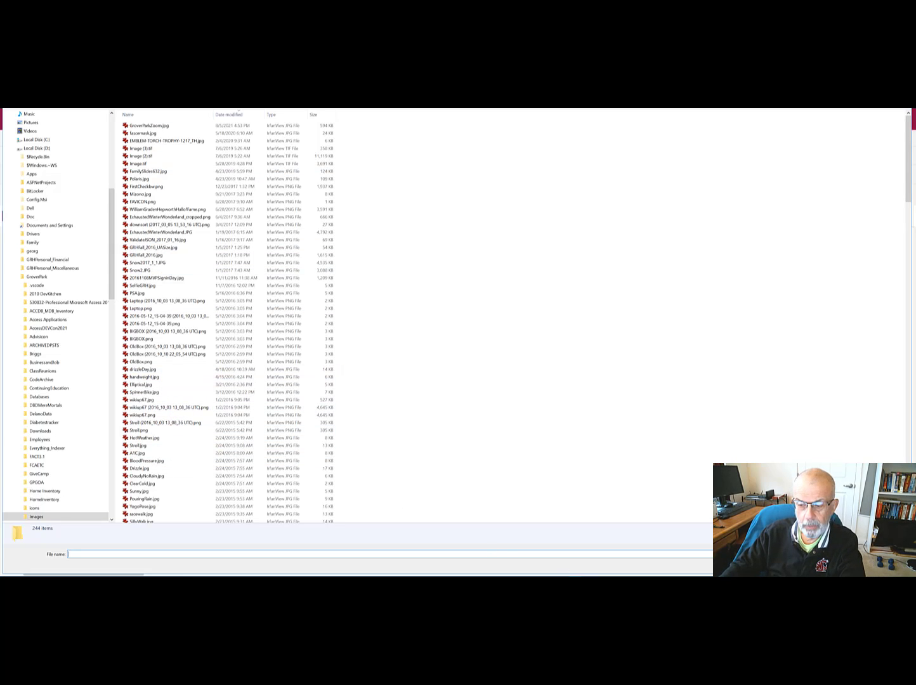
{"action": "left_click", "coordinate": [888, 565]}
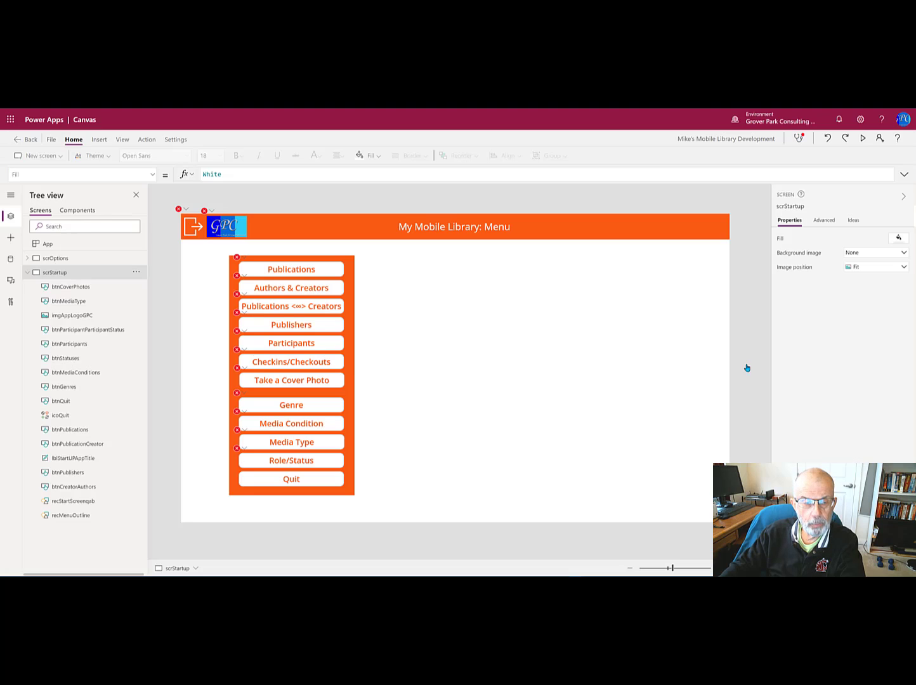
Step: Set the background image of scrStartup to library, collapse its controls in the tree, and save the app
{"action": "left_click", "coordinate": [904, 254]}
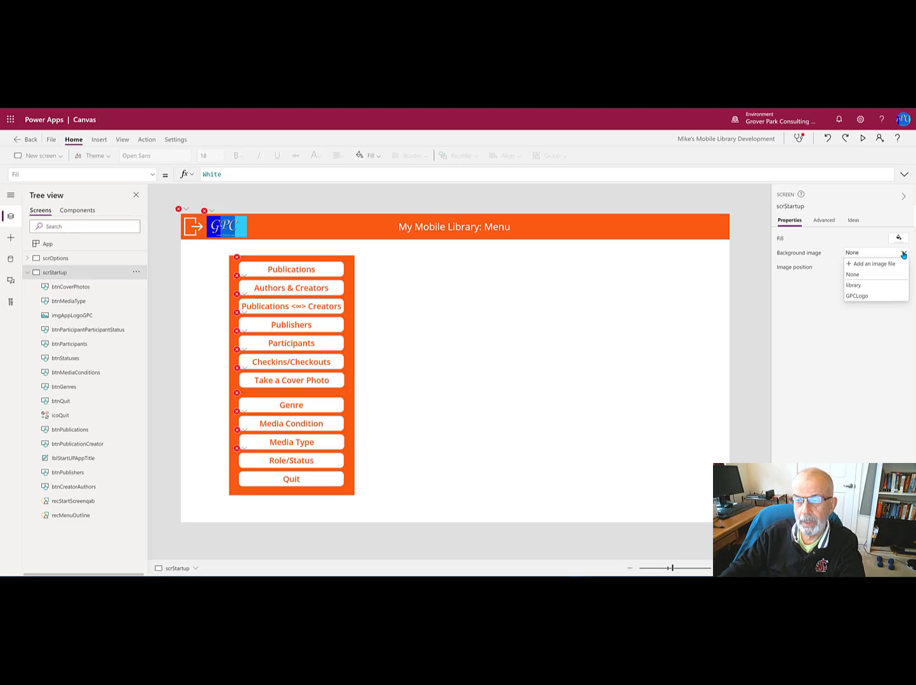
{"action": "left_click", "coordinate": [854, 285]}
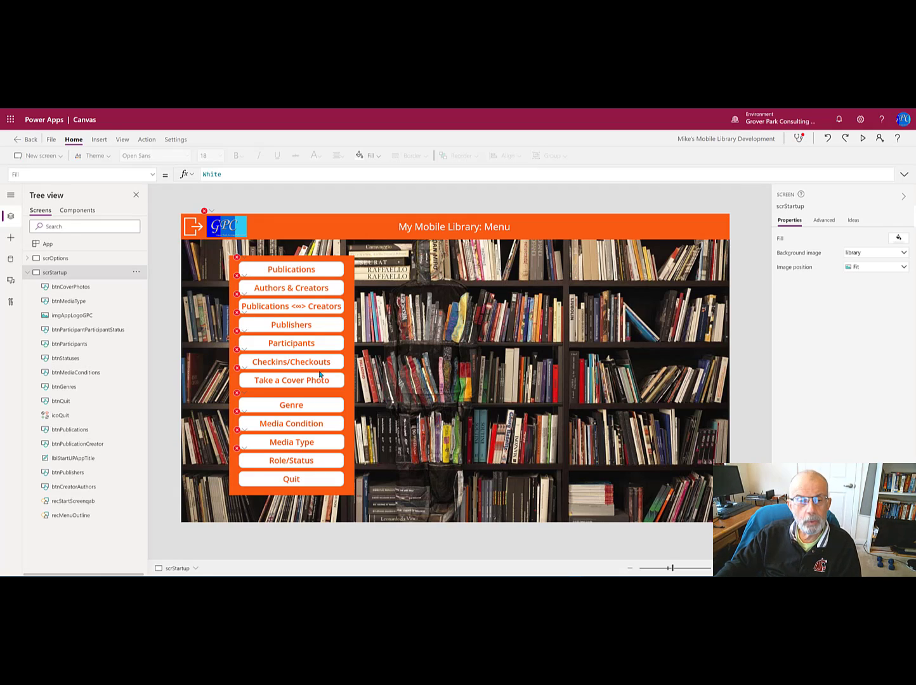
{"action": "left_click", "coordinate": [27, 273]}
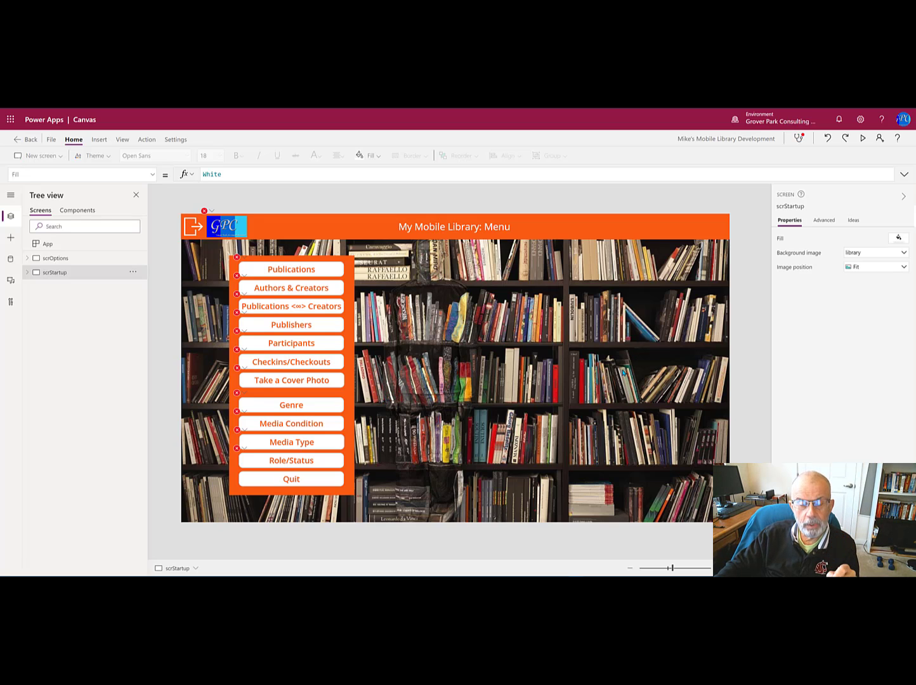
{"action": "key", "text": "ctrl+s"}
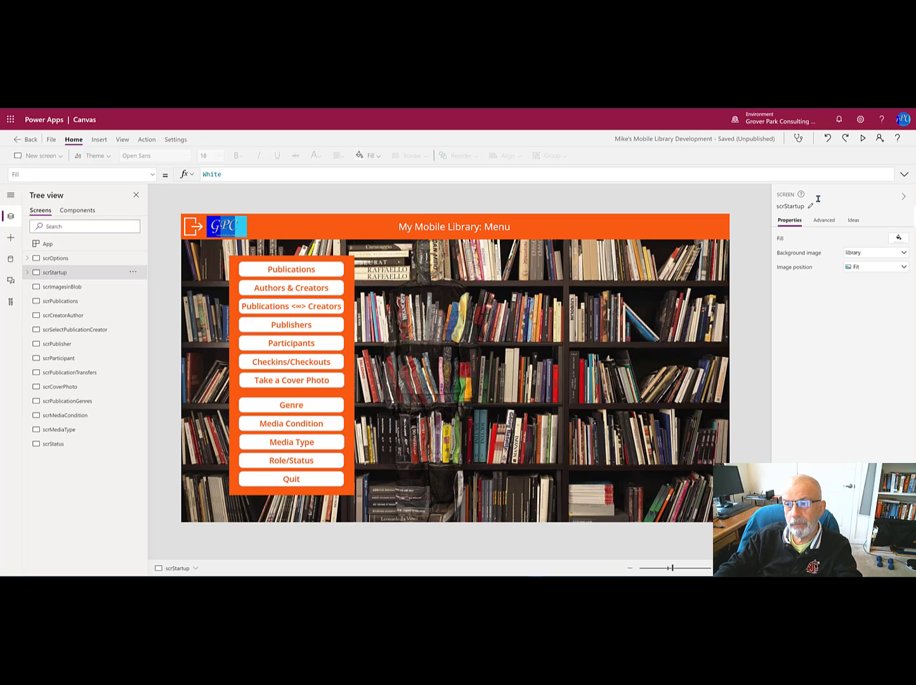
Step: Examine the OnSelect navigation formula of the Publications button on scrStartup, and collapse the screen's control list
{"action": "left_click", "coordinate": [321, 273]}
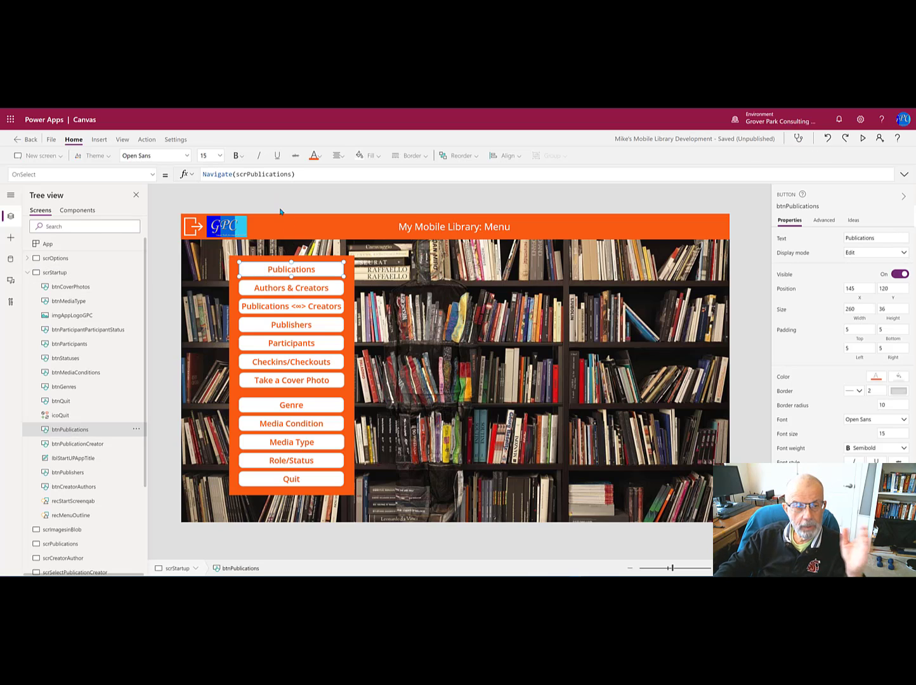
{"action": "left_click", "coordinate": [258, 175]}
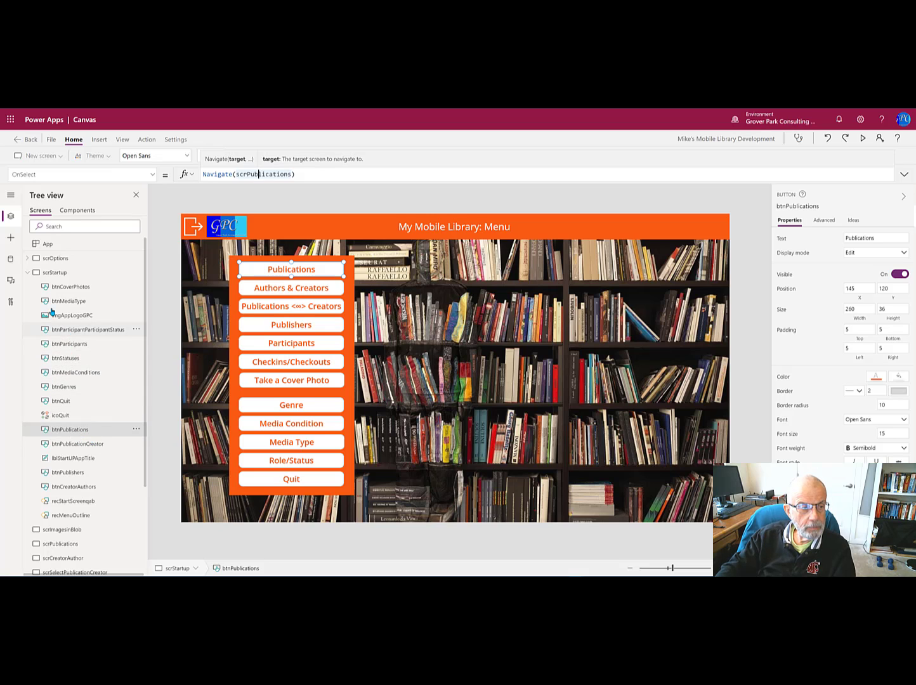
{"action": "left_click", "coordinate": [39, 273]}
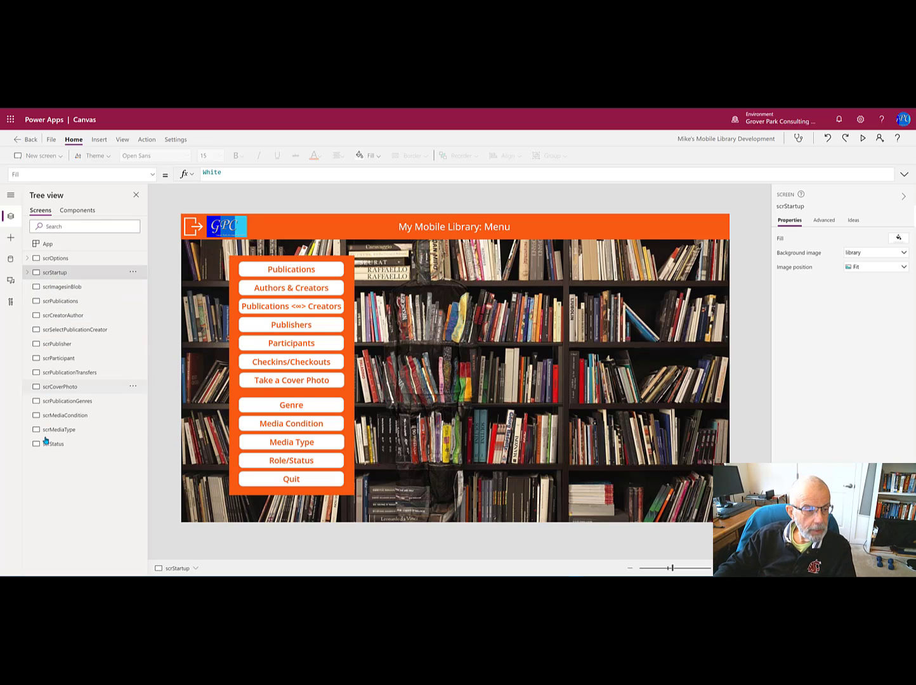
Step: Look through the app's screens from scrImagesinBlob to scrStatus and return to scrStartup
{"action": "left_click", "coordinate": [55, 288]}
{"action": "left_click", "coordinate": [58, 302]}
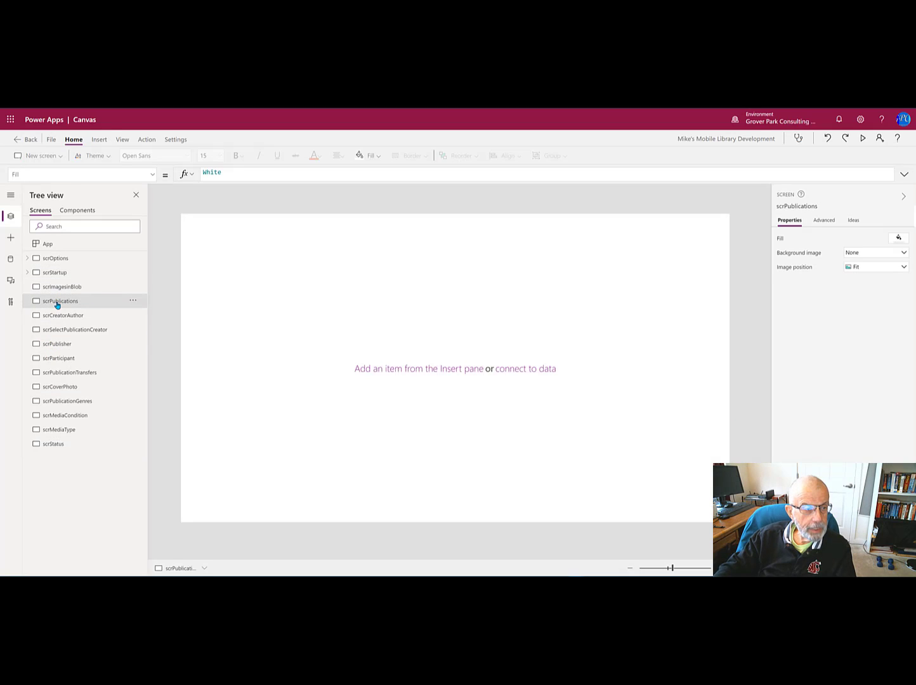
{"action": "left_click", "coordinate": [58, 315]}
{"action": "left_click", "coordinate": [59, 330]}
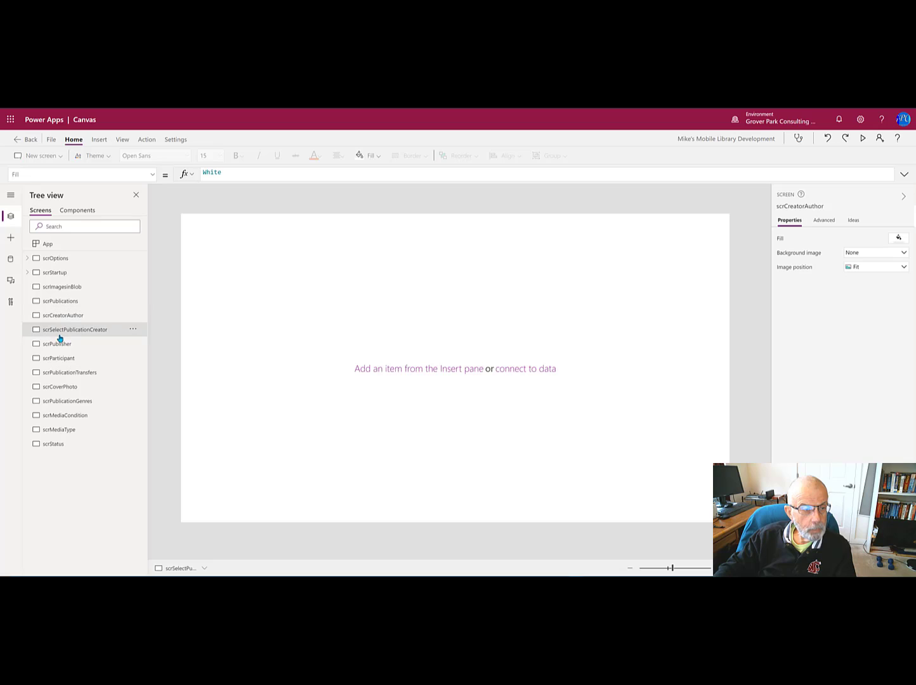
{"action": "left_click", "coordinate": [59, 345]}
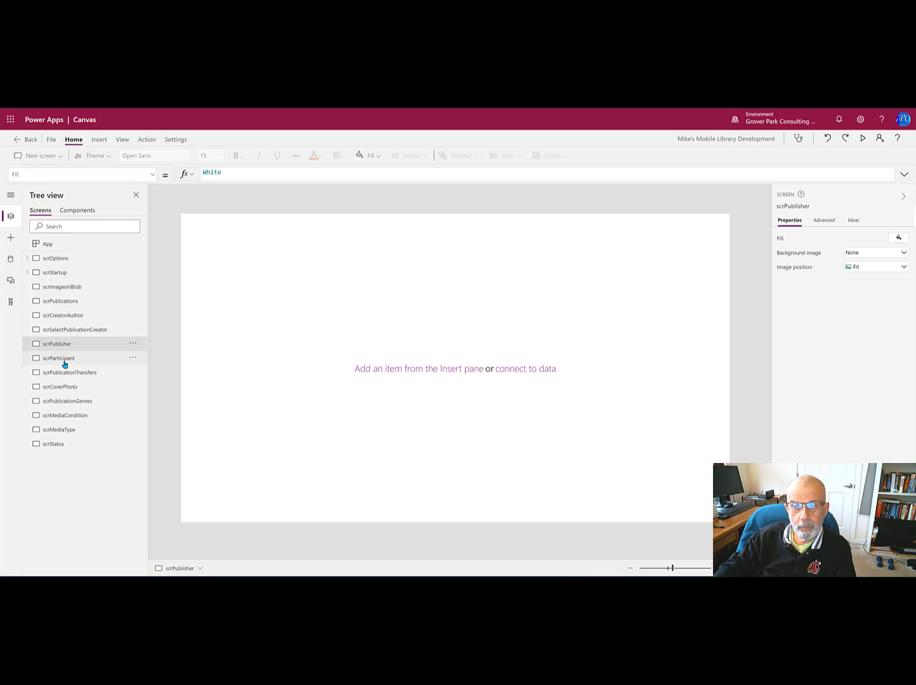
{"action": "left_click", "coordinate": [64, 360]}
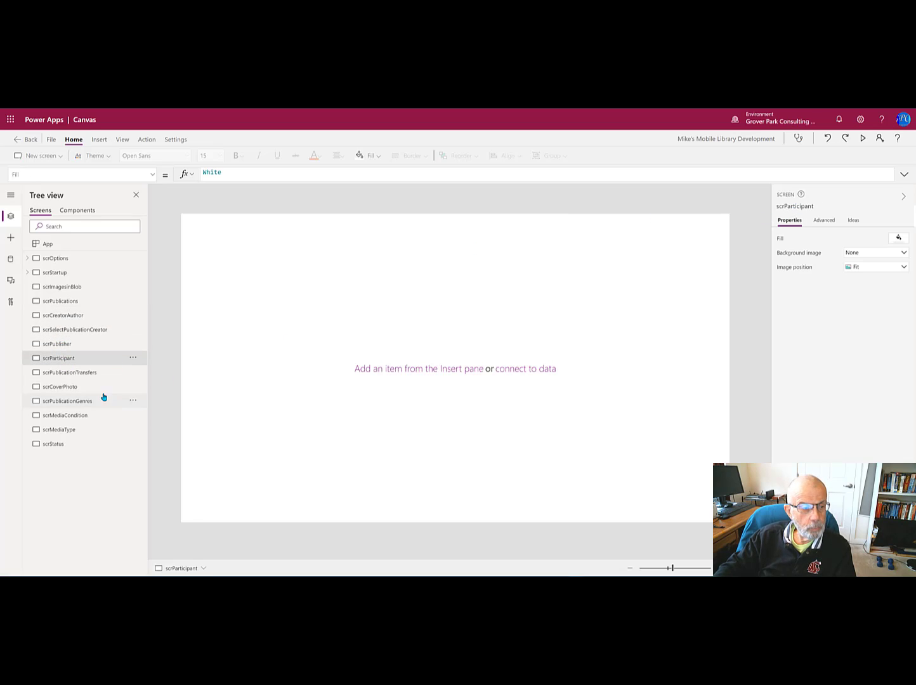
{"action": "left_click", "coordinate": [64, 374]}
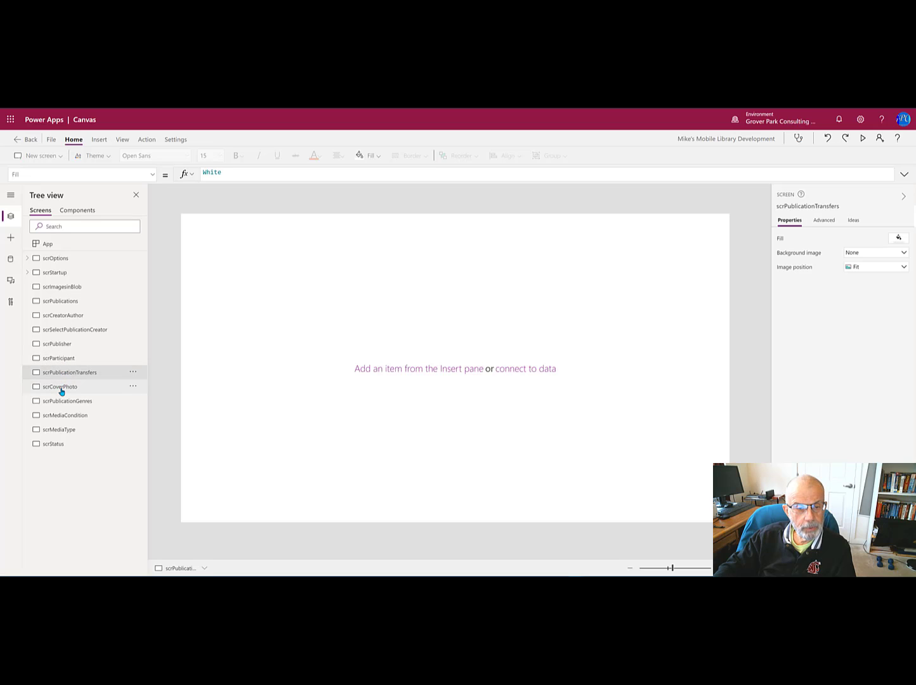
{"action": "left_click", "coordinate": [60, 402]}
{"action": "left_click", "coordinate": [59, 416]}
{"action": "left_click", "coordinate": [54, 431]}
{"action": "left_click", "coordinate": [52, 445]}
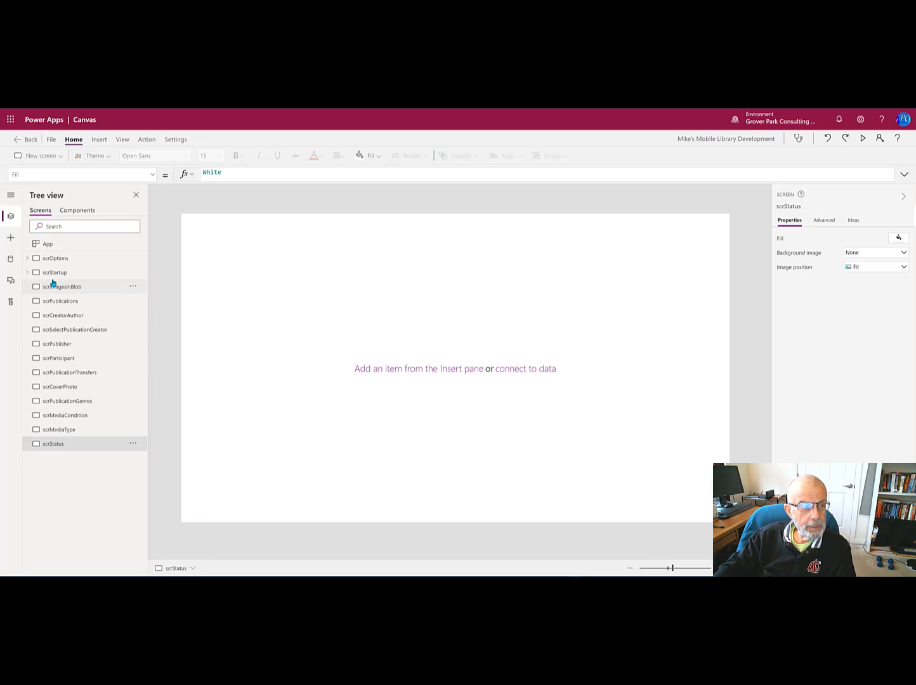
{"action": "left_click", "coordinate": [85, 274]}
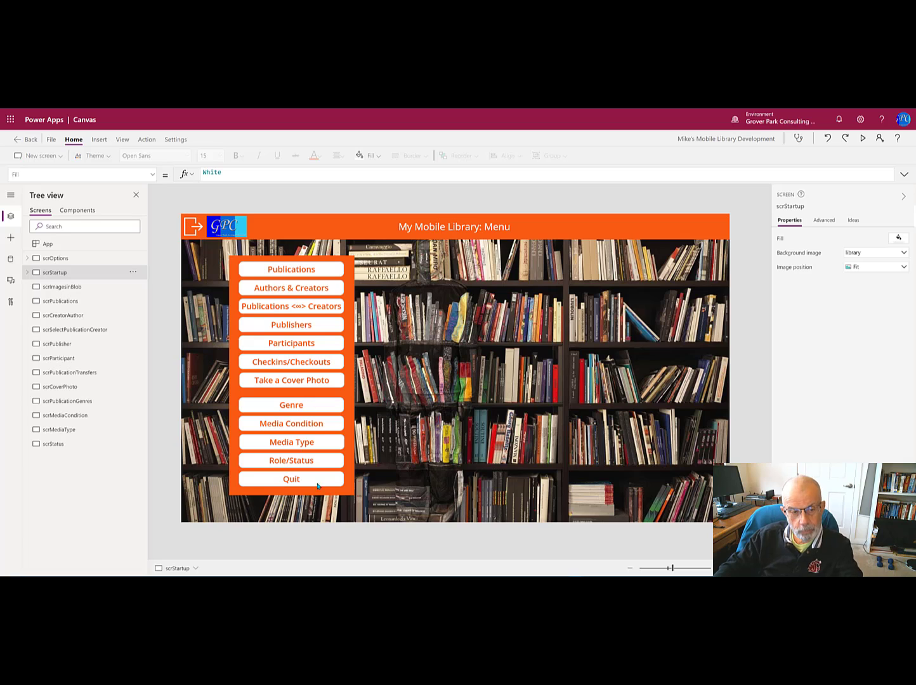